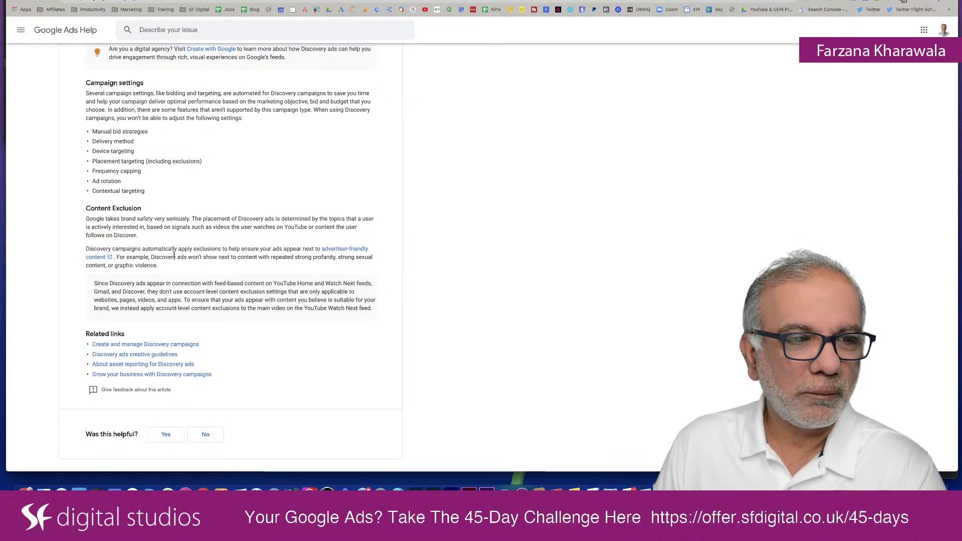
scroll(174, 256, "up", 15)
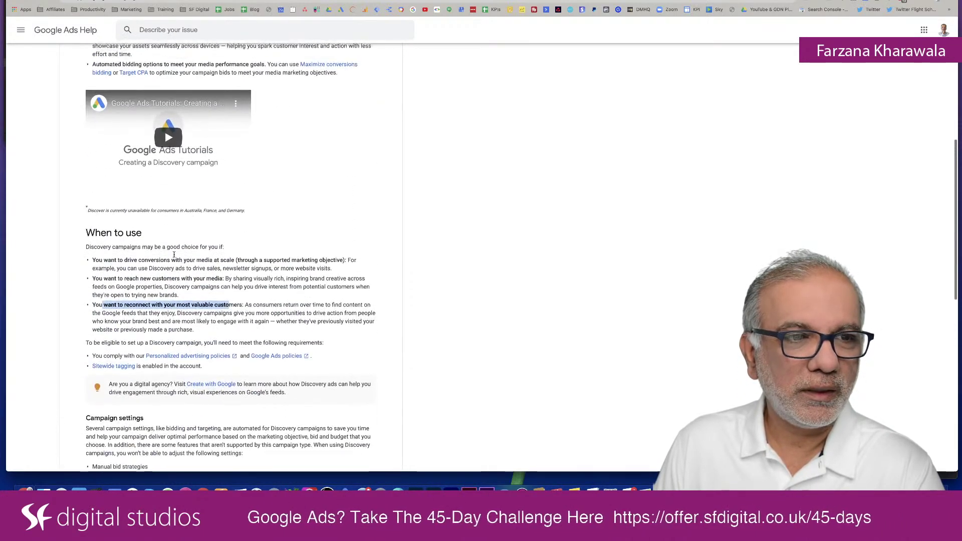
scroll(174, 254, "up", 14)
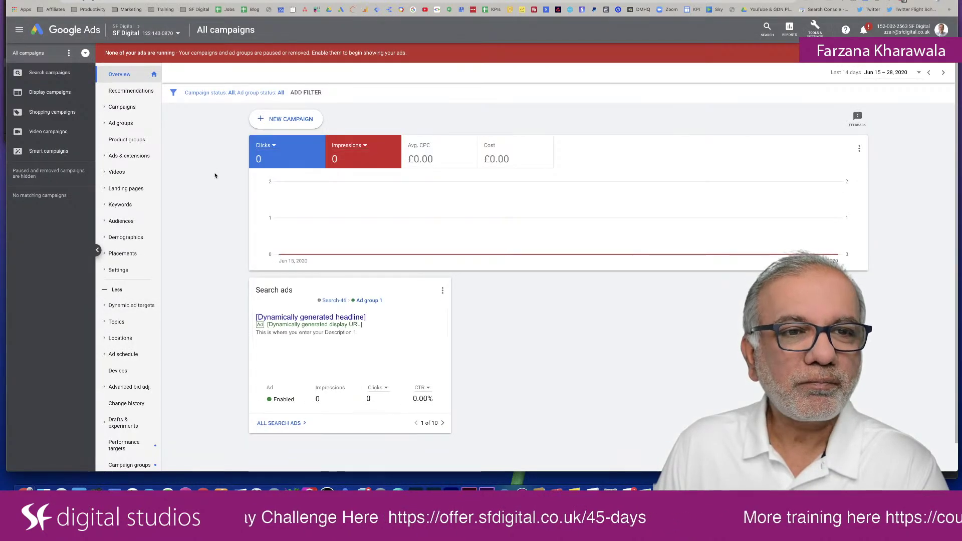
Start a new campaign without a goal's guidance, choose Discovery as the campaign type and continue to its settings
left_click(296, 119)
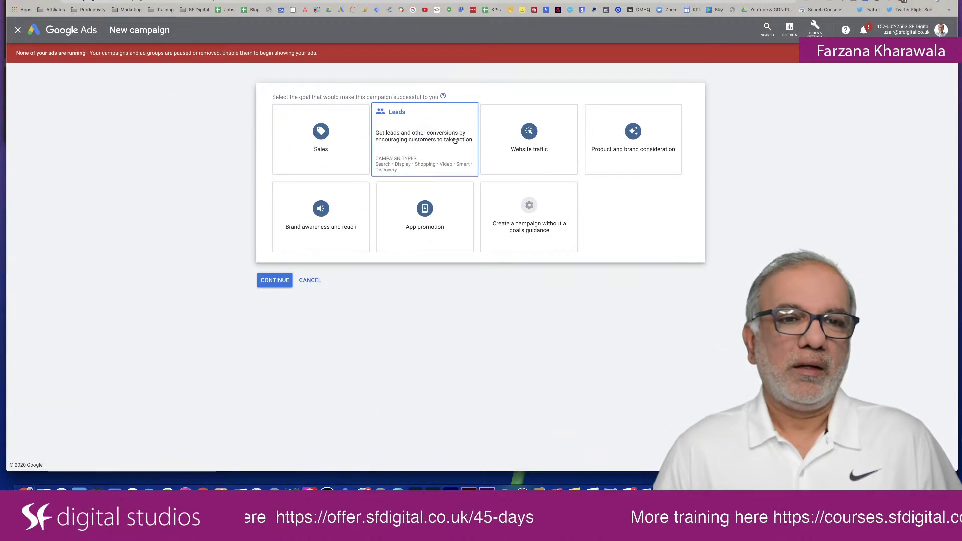
left_click(524, 210)
scroll(524, 211, "down", 2)
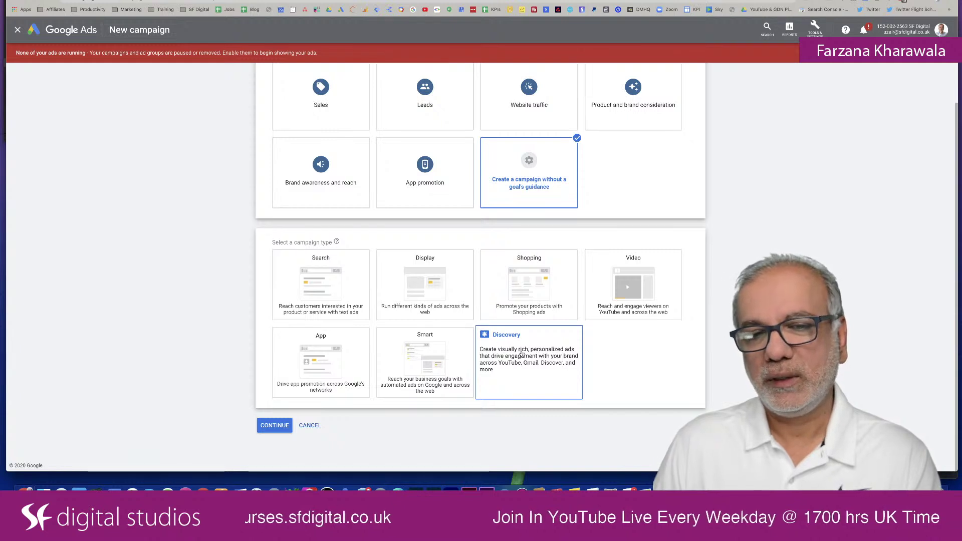
left_click(523, 354)
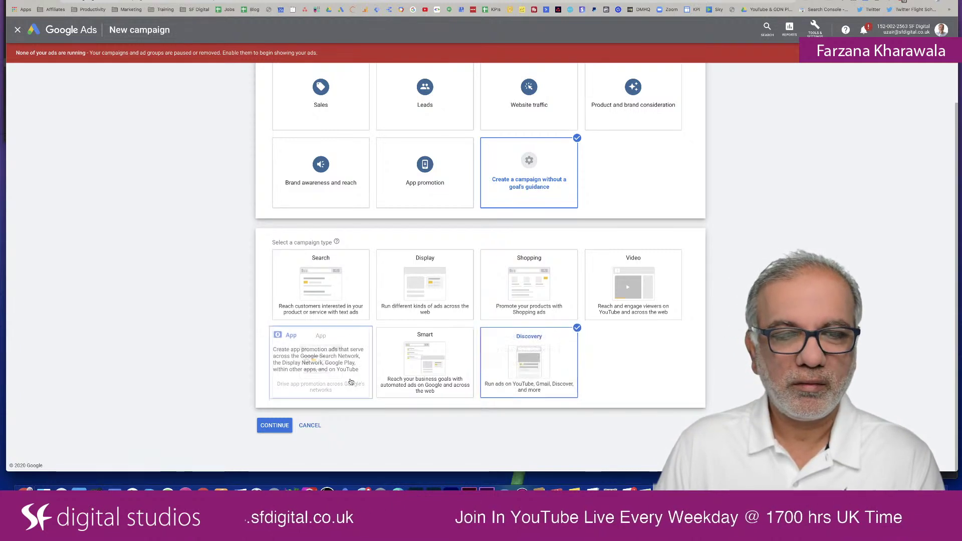
left_click(266, 427)
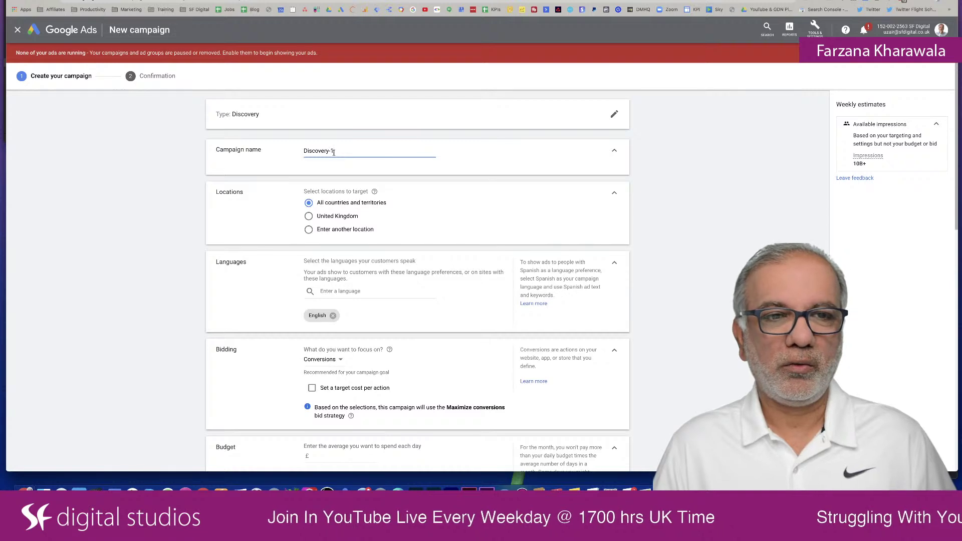
Set the campaign's target location to United Kingdom
scroll(334, 152, "down", 2)
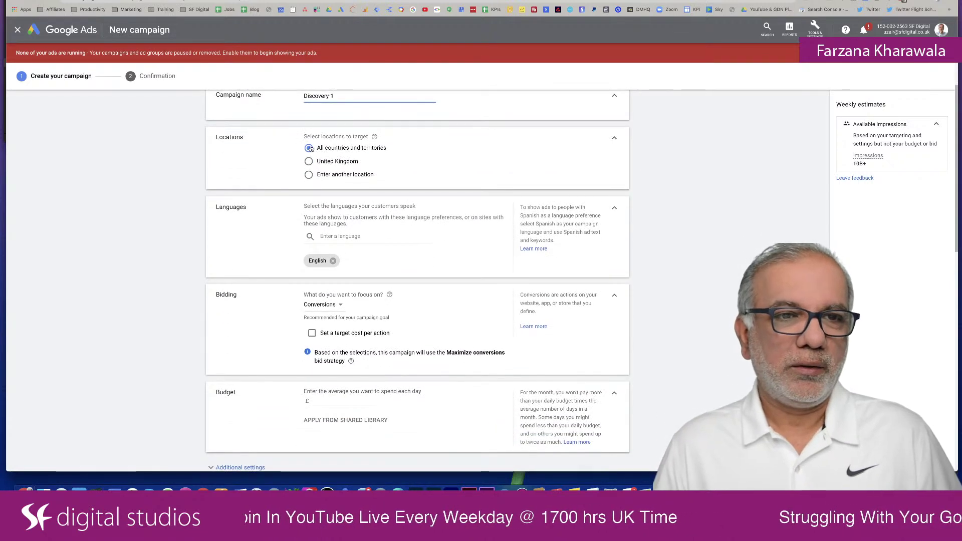
left_click(308, 162)
scroll(311, 162, "down", 2)
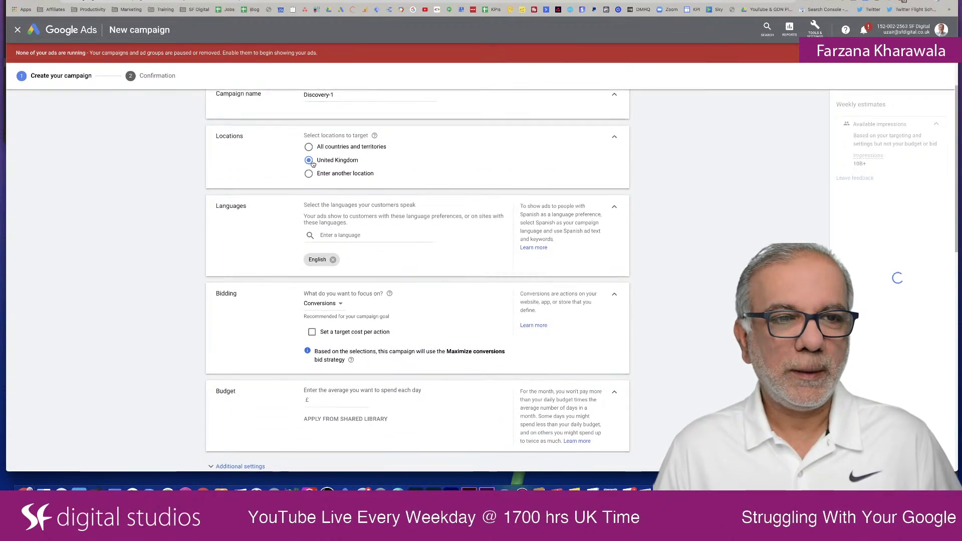
Examine the bidding section's focus options, the target cost per action setting and the bid strategy note
scroll(326, 168, "down", 2)
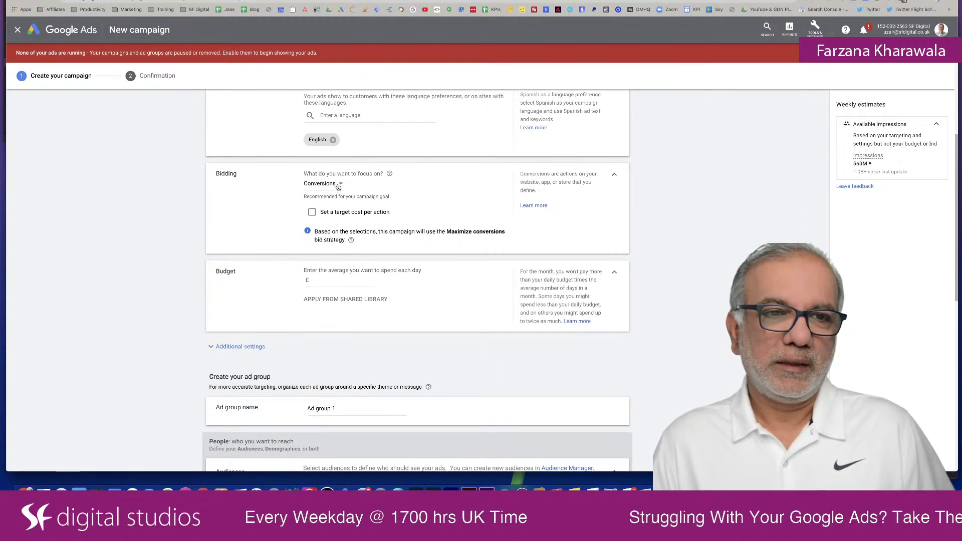
left_click(339, 186)
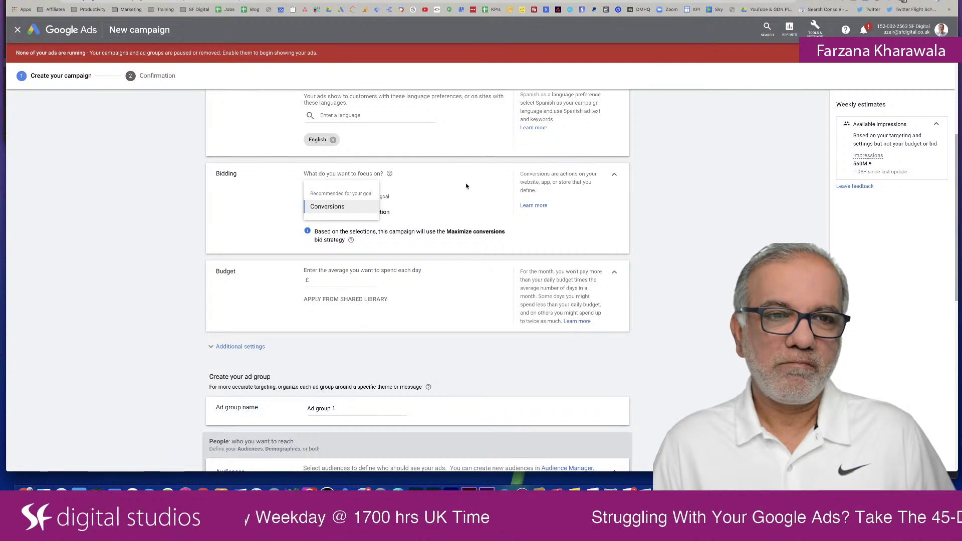
left_click(420, 193)
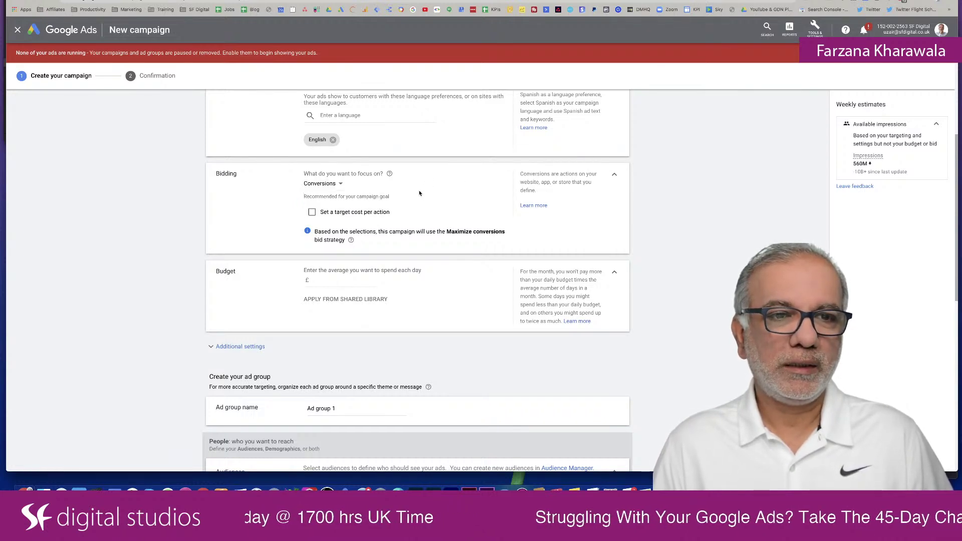
left_click(349, 213)
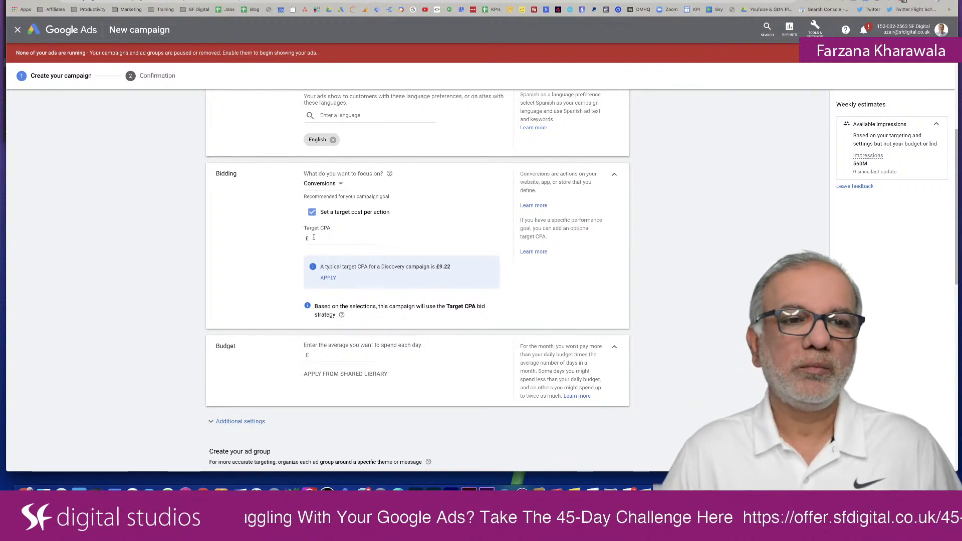
left_click(313, 212)
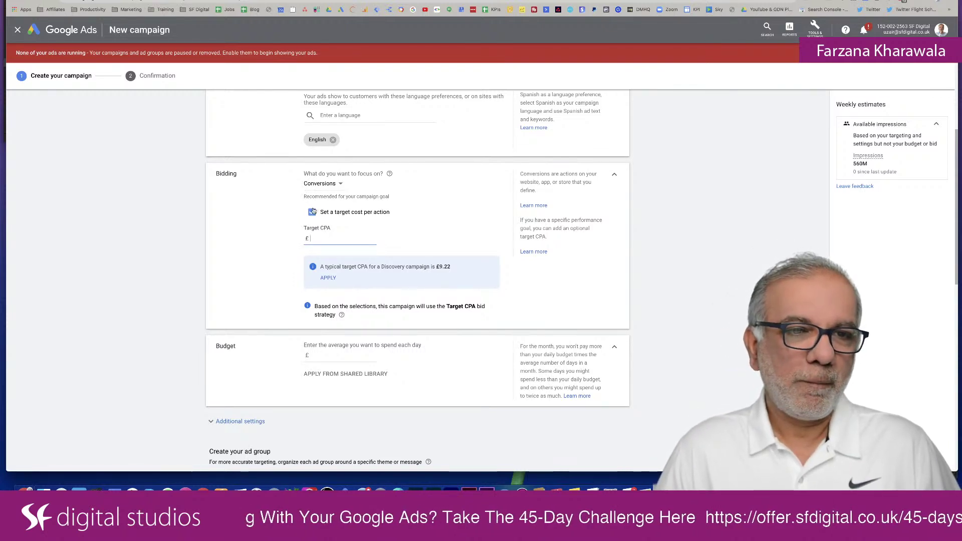
left_click(337, 185)
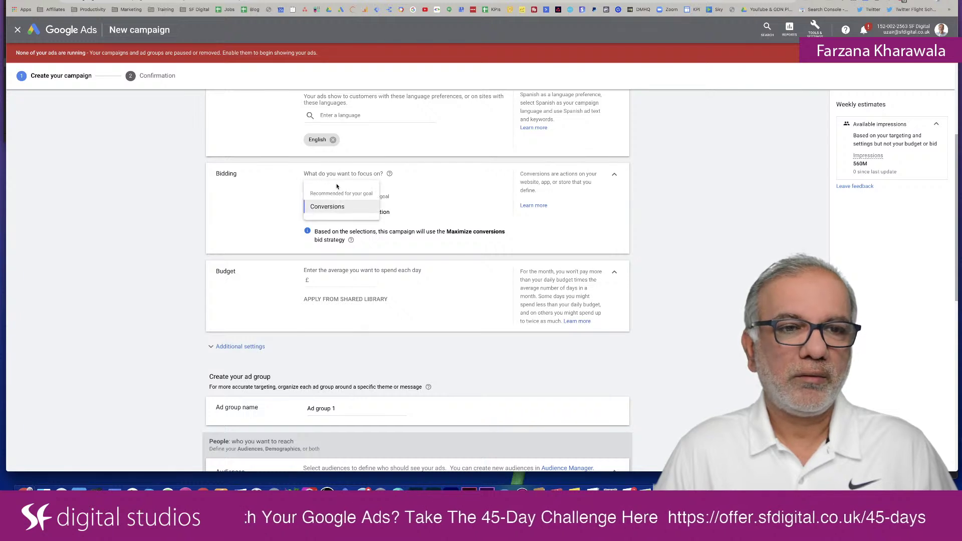
left_click(440, 208)
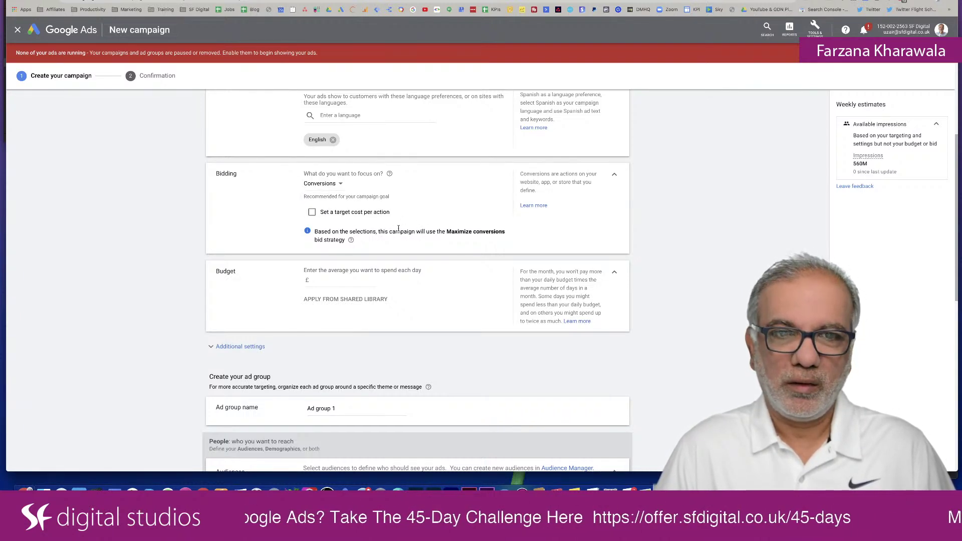
left_click_drag(456, 230, 483, 239)
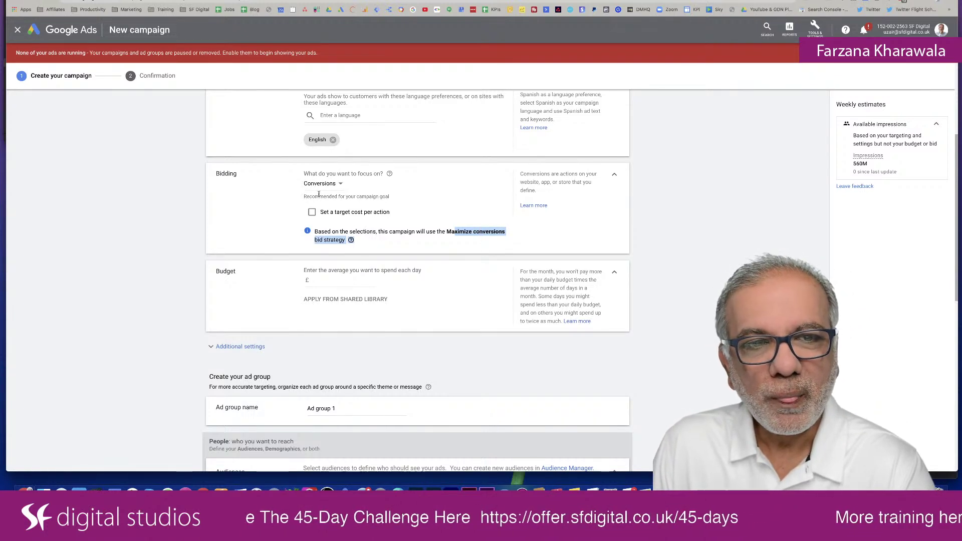
Enable a target cost per action and set the Target CPA to £1
left_click(312, 213)
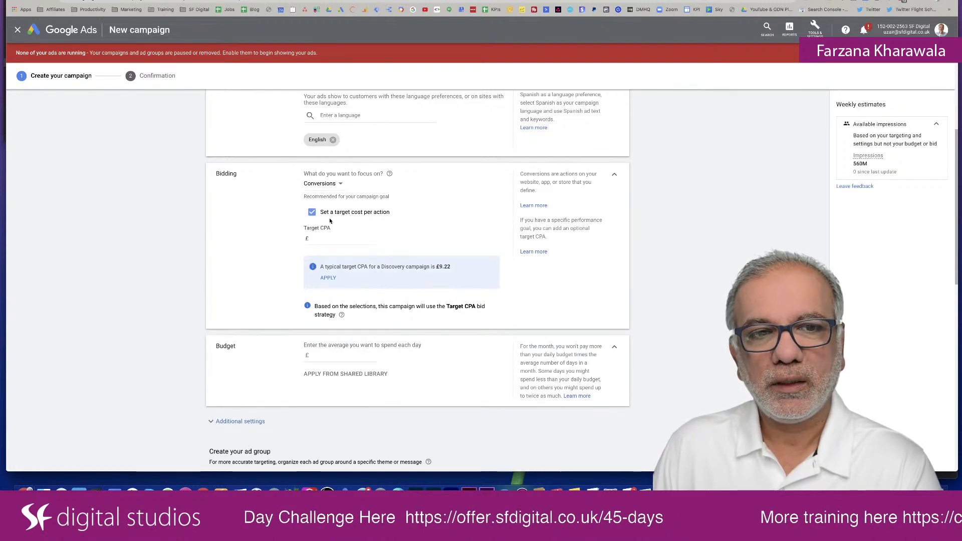
left_click(321, 238)
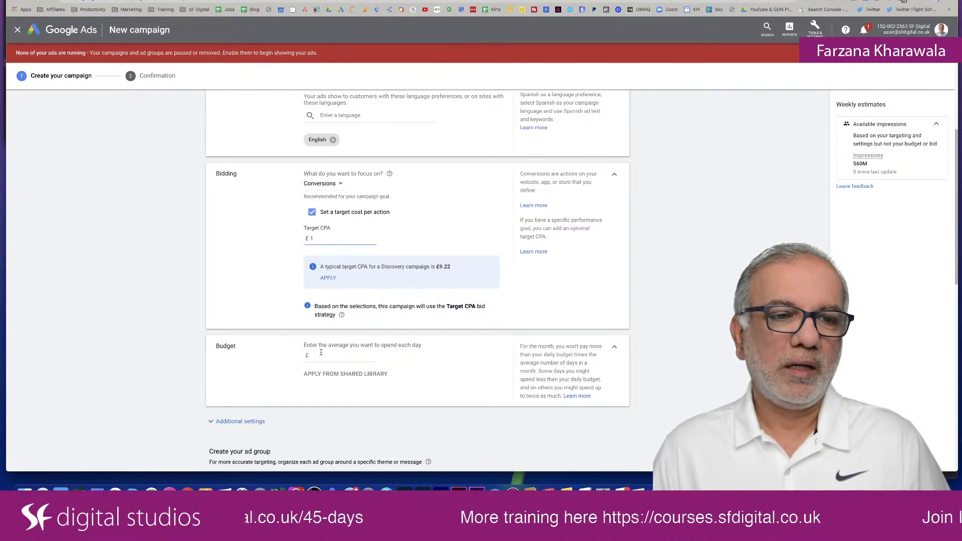
Set the average daily budget to £10 and turn off the target cost per action
left_click(323, 357)
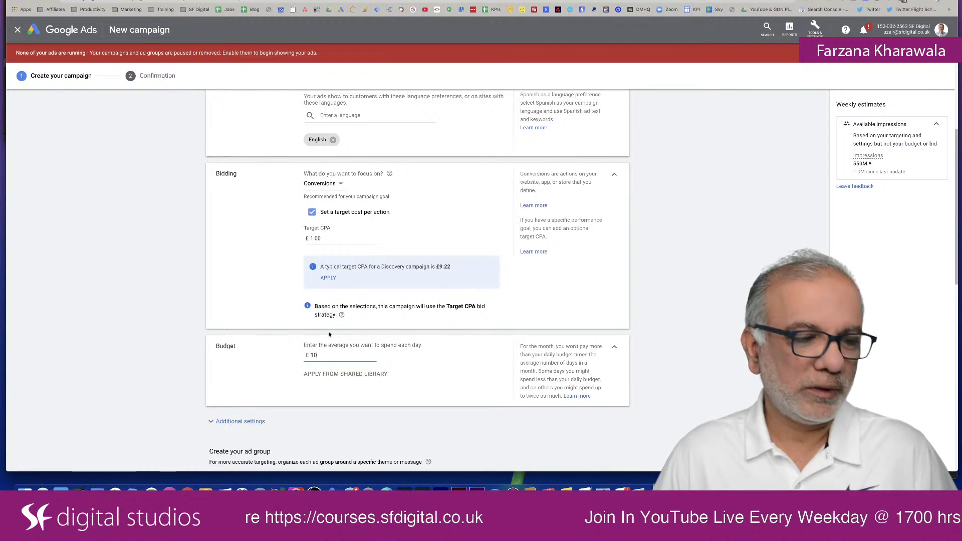
left_click(312, 213)
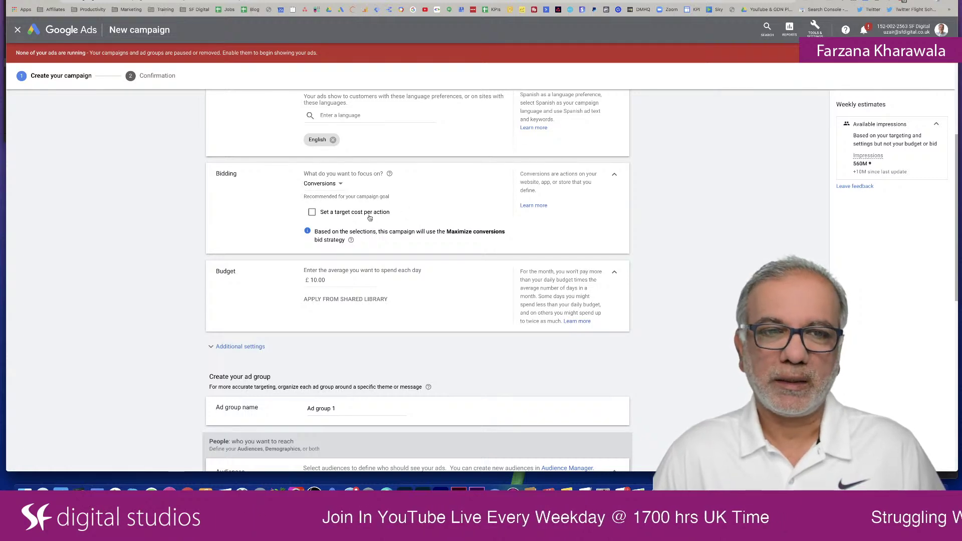
Expand the additional campaign settings and examine the conversions options and the content exclusions notice
scroll(370, 217, "down", 5)
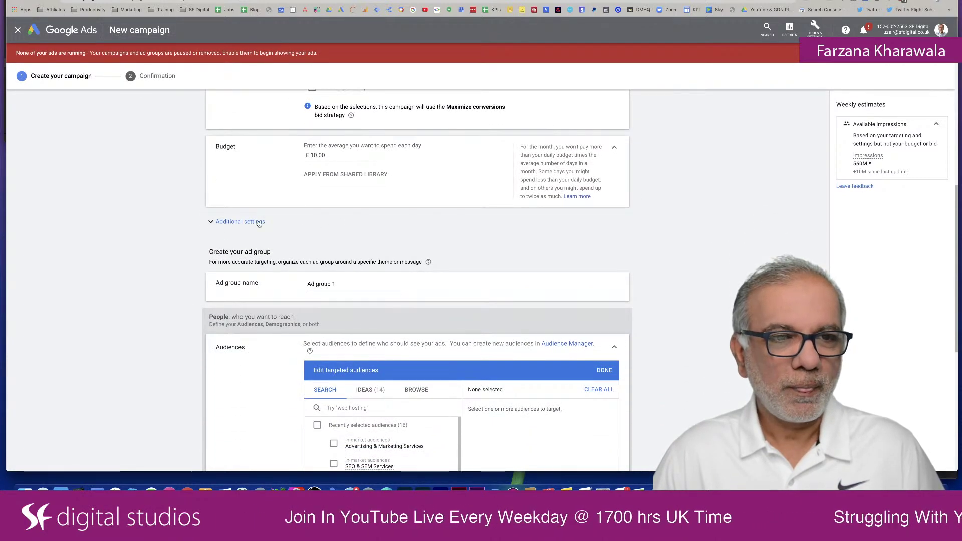
left_click(258, 223)
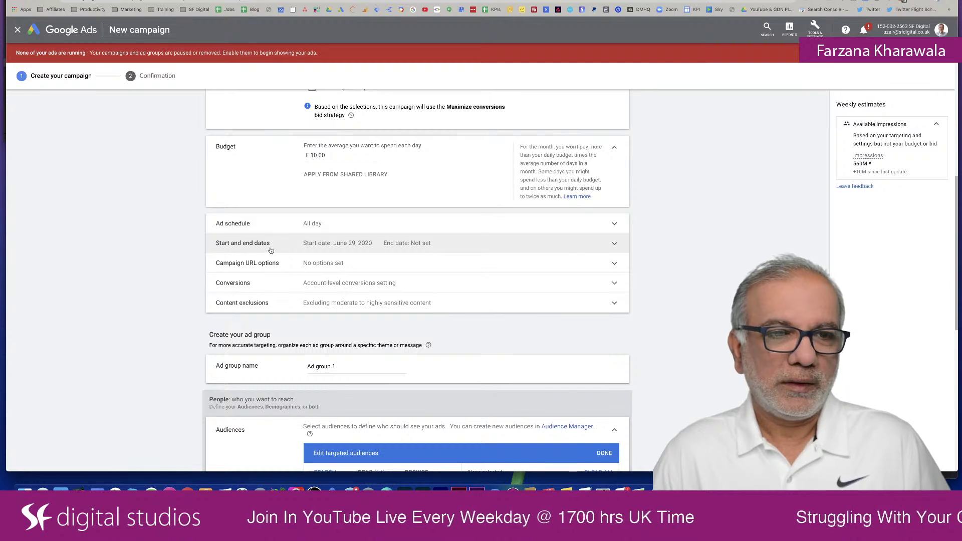
left_click(345, 288)
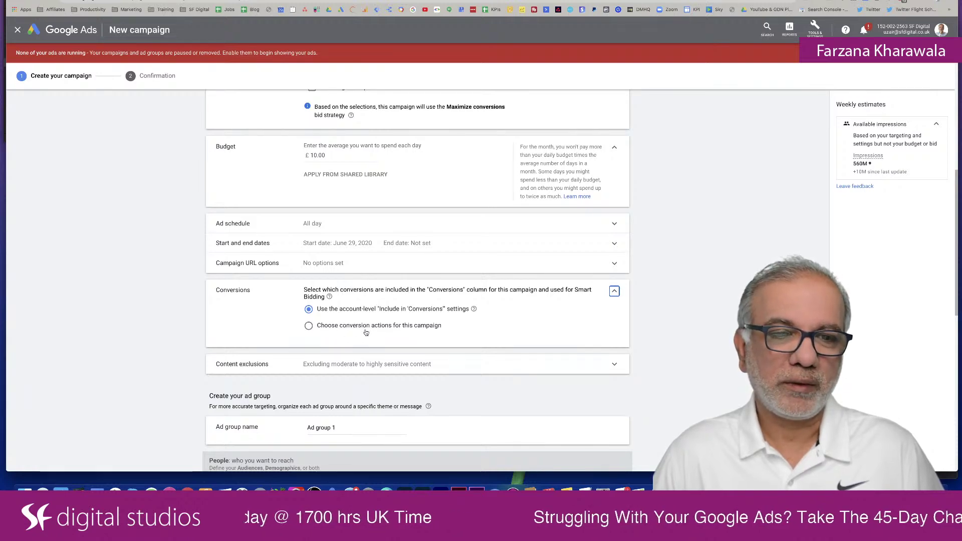
scroll(360, 331, "down", 5)
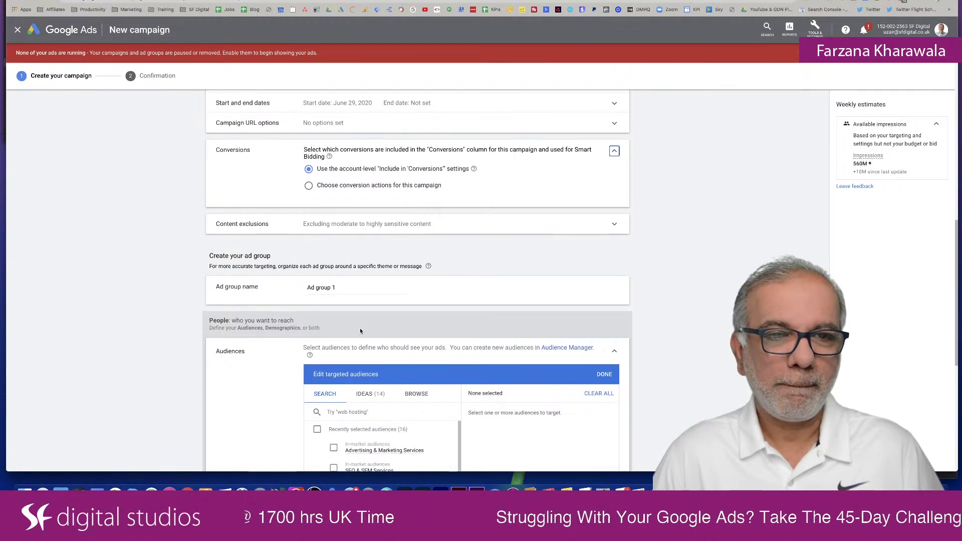
left_click(409, 199)
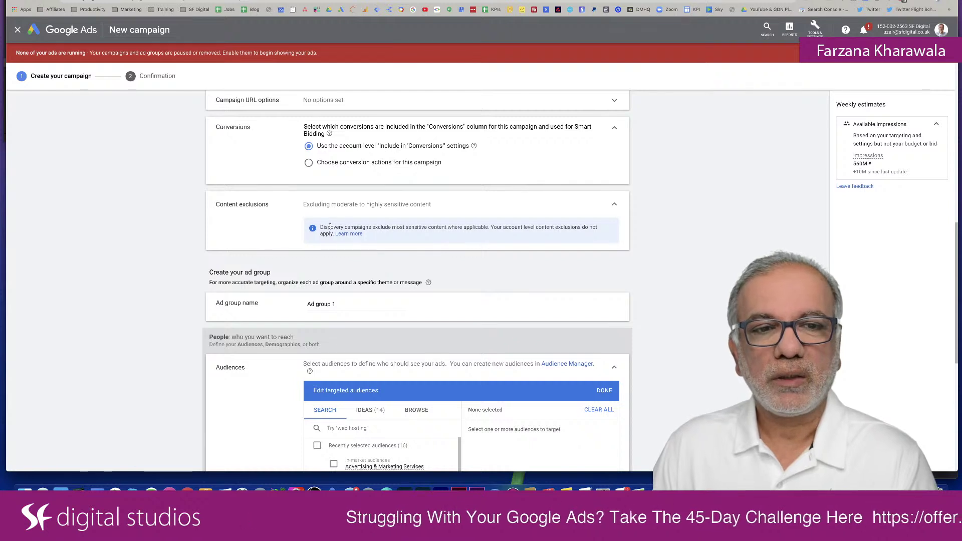
left_click_drag(329, 226, 472, 229)
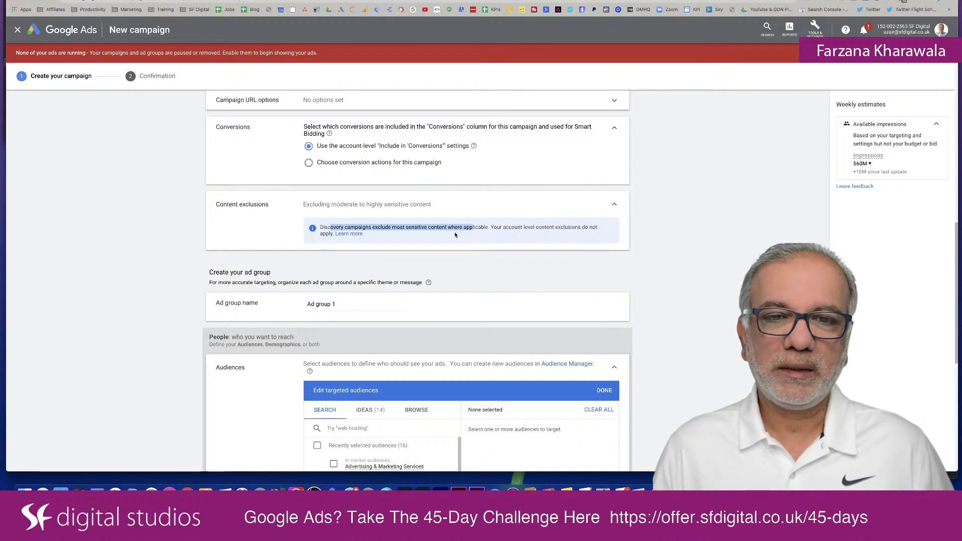
left_click(419, 241)
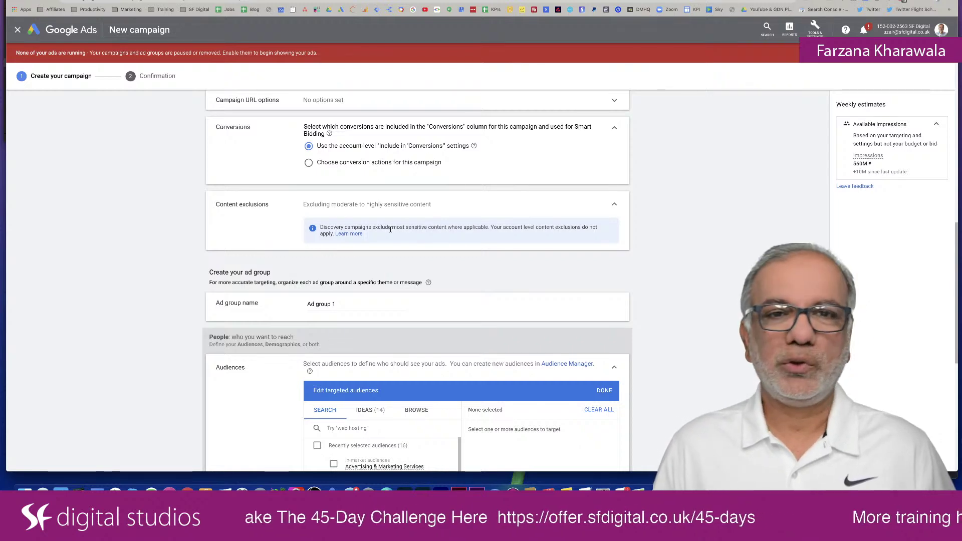
Add the in-market audience Advertising & Marketing Services to the ad group's targeted audiences
scroll(390, 229, "down", 5)
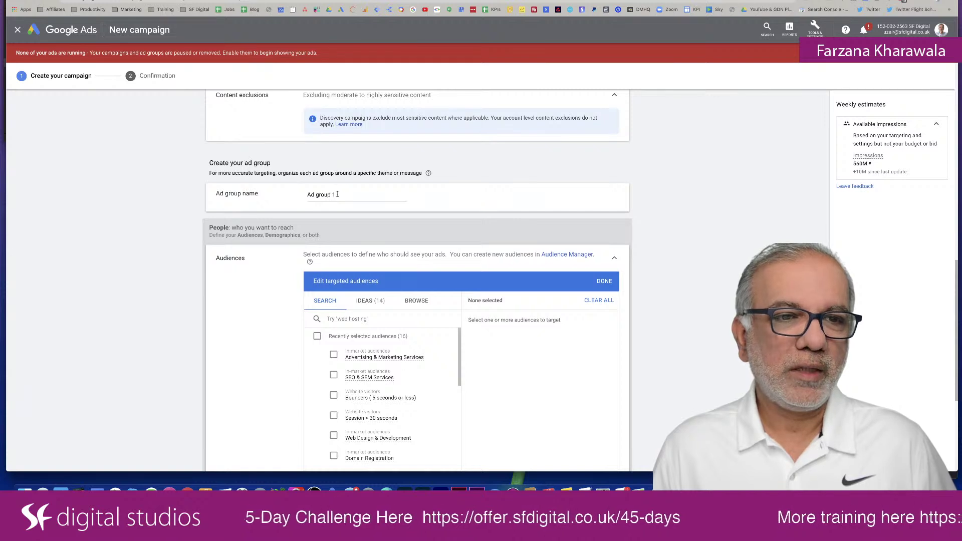
left_click_drag(338, 196, 304, 196)
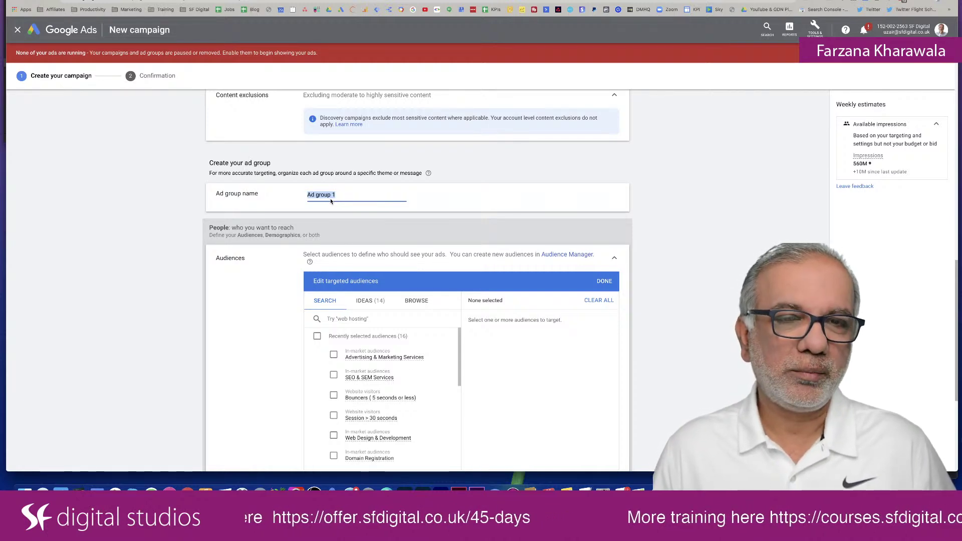
scroll(351, 221, "down", 3)
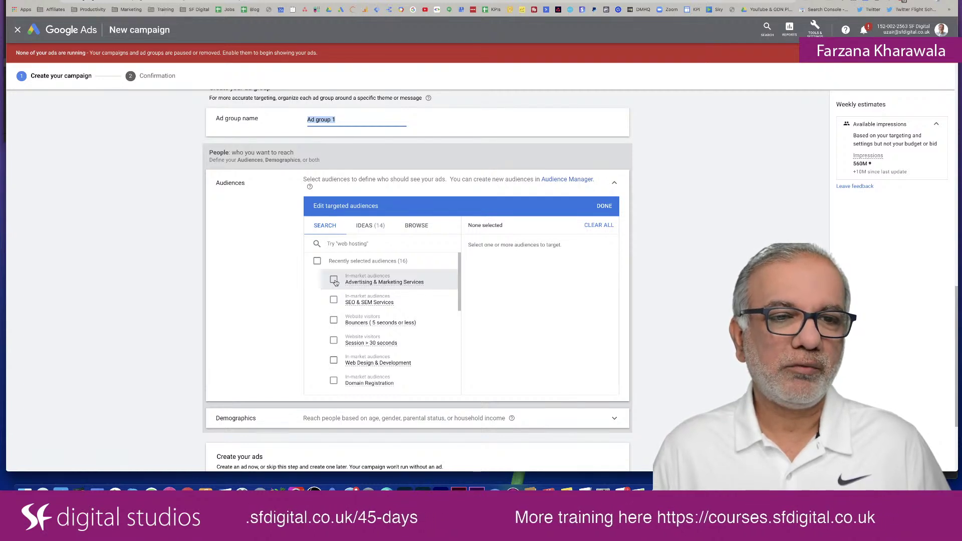
left_click(334, 280)
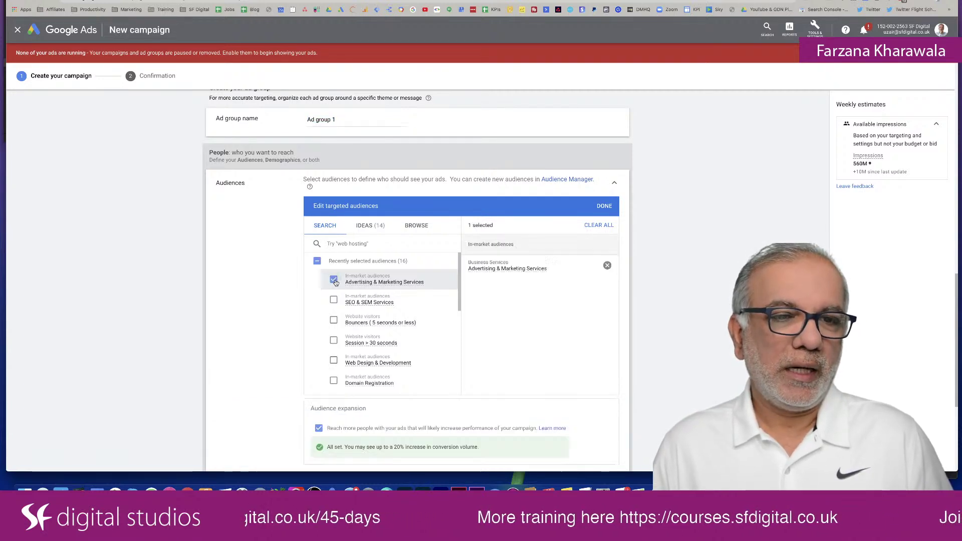
Rename the ad group as "Advertising & Marketing Services"
triple_click(341, 120)
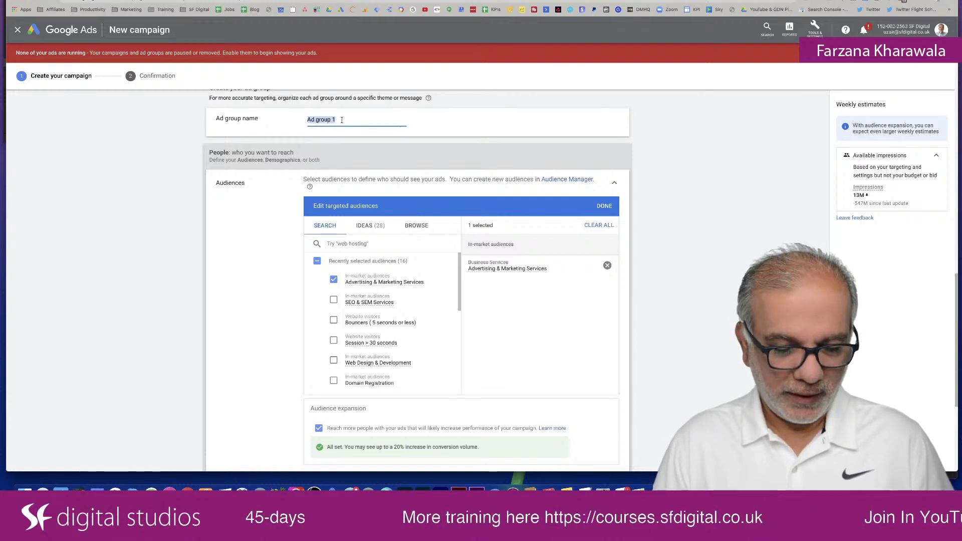
type("Advertising")
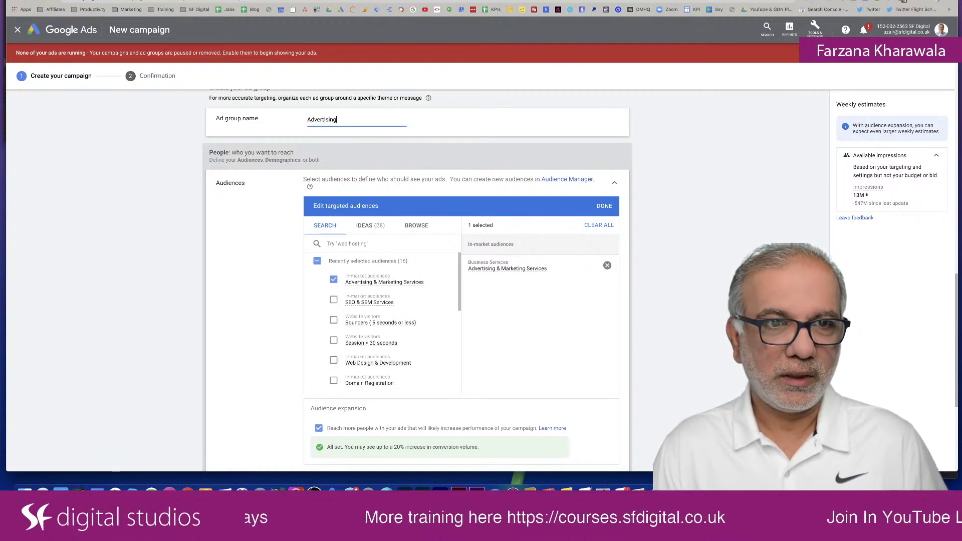
type(" & Marketing ")
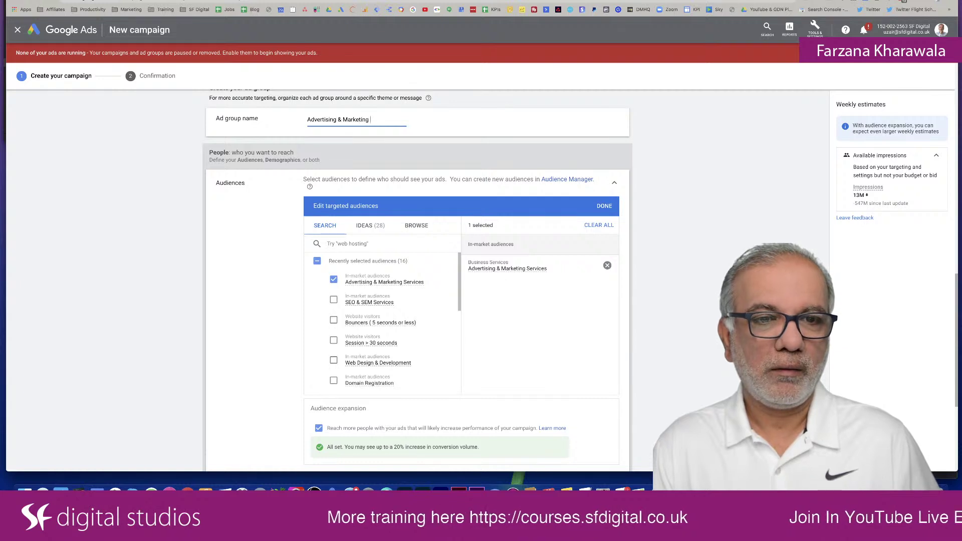
type("Services")
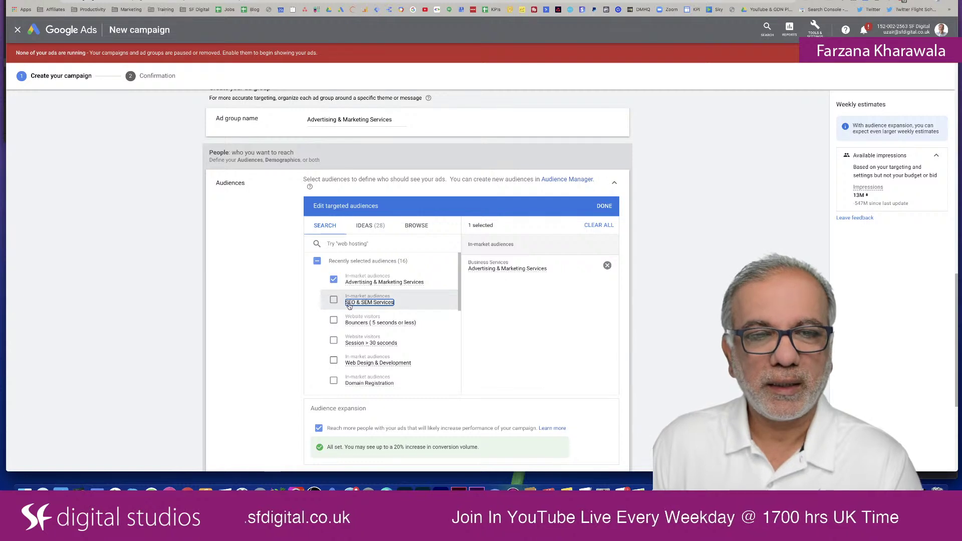
Add the in-market audience Domain Registration to the ad group's targeted audiences from the recently selected ones
mouse_move(364, 307)
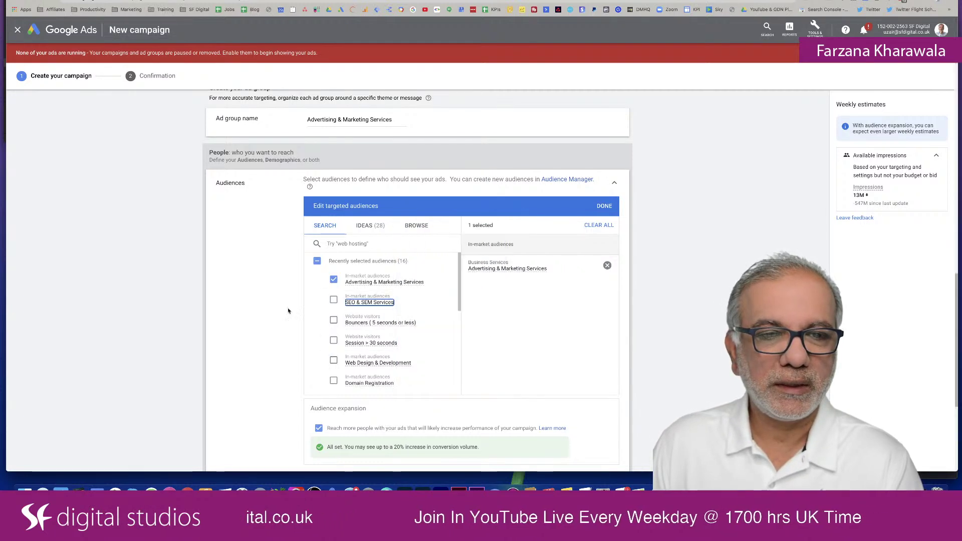
left_click(372, 303)
scroll(438, 327, "down", 3)
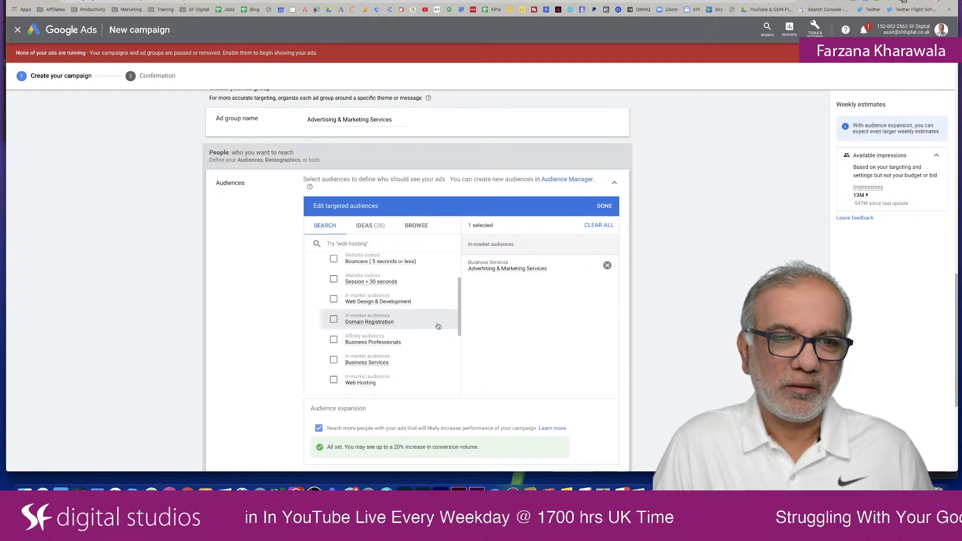
scroll(438, 326, "up", 3)
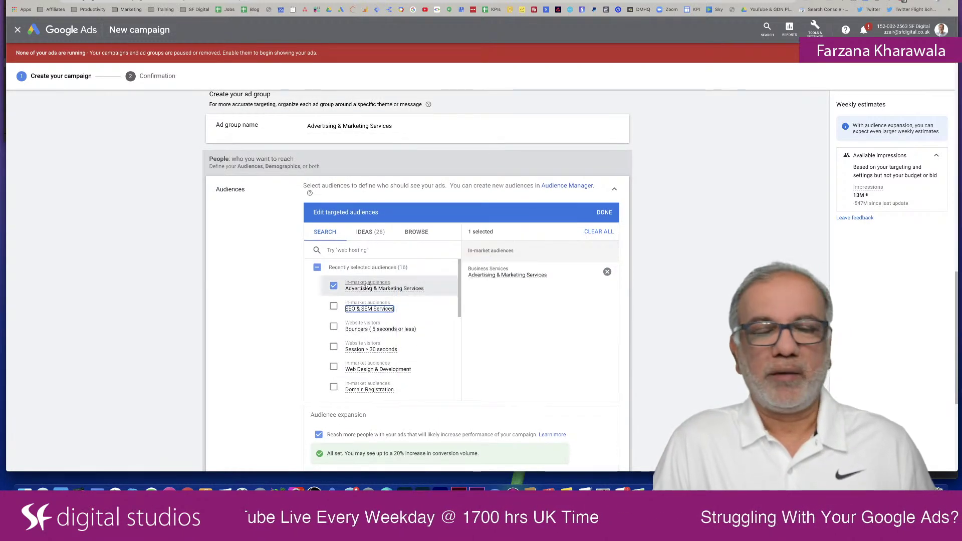
scroll(305, 288, "down", 3)
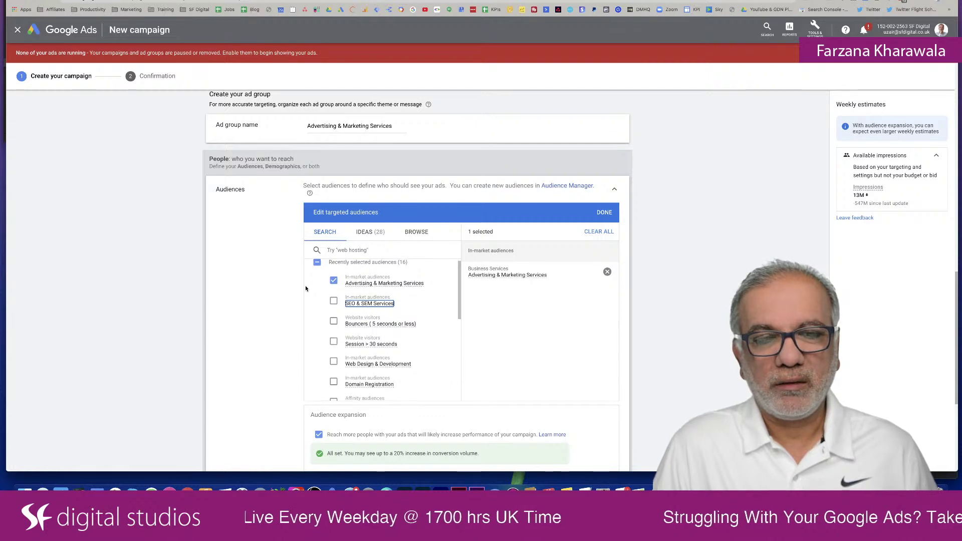
scroll(306, 289, "down", 2)
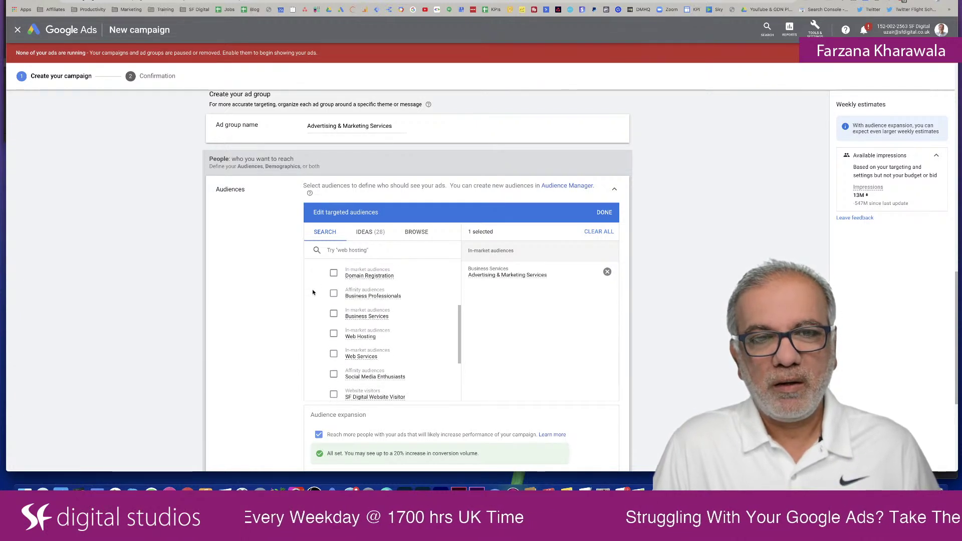
scroll(315, 295, "up", 1)
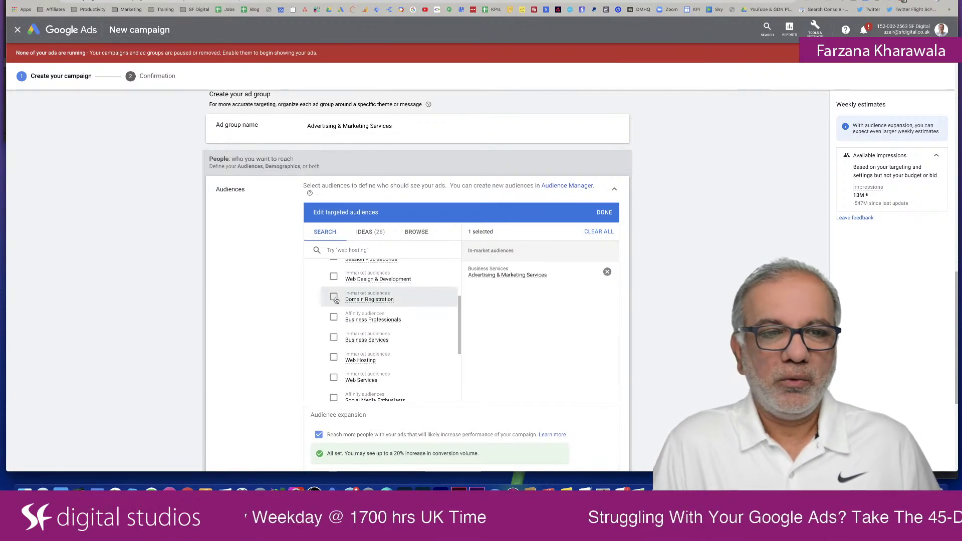
left_click(334, 297)
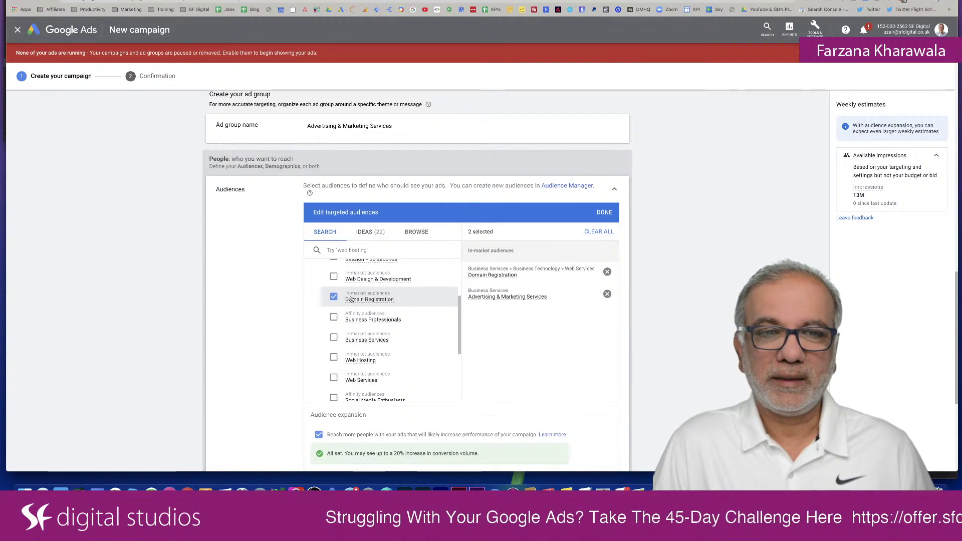
Review the remaining recently selected audiences and add Avid Investors to the targeted audiences from the suggested ideas
mouse_move(364, 299)
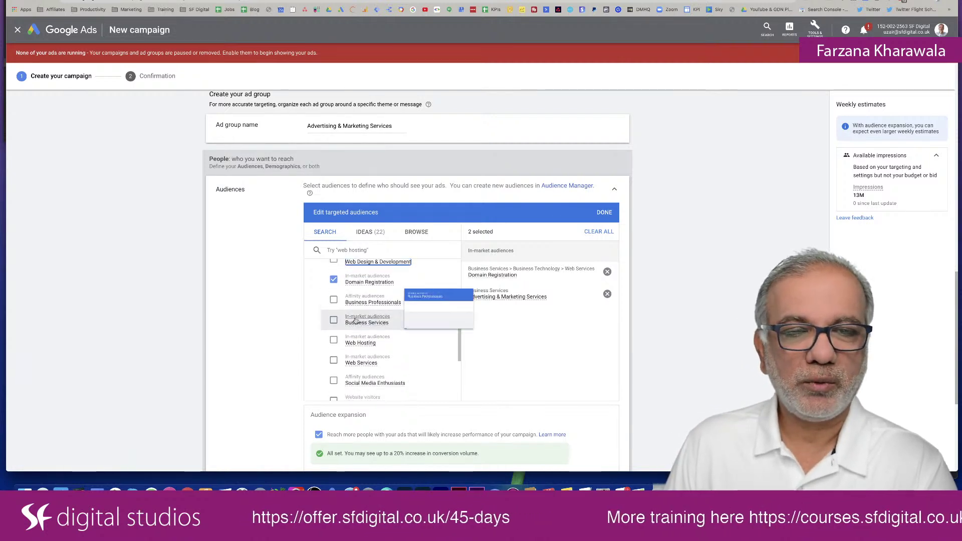
scroll(357, 323, "down", 2)
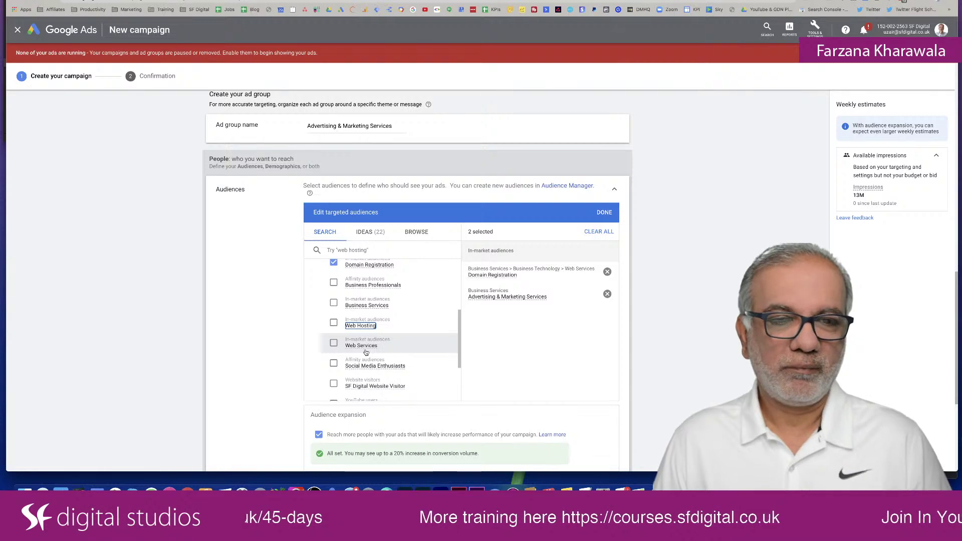
scroll(365, 352, "down", 2)
scroll(366, 353, "down", 3)
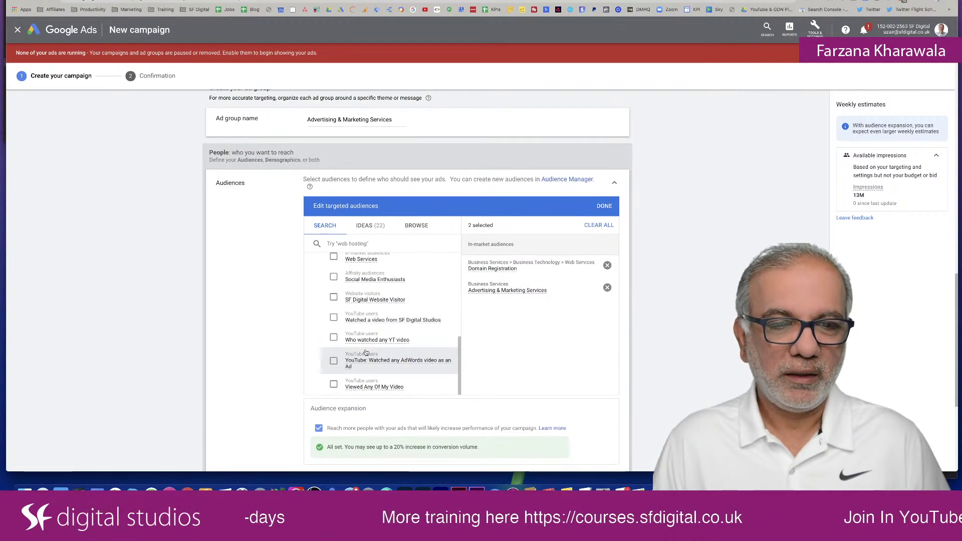
scroll(366, 353, "up", 4)
scroll(366, 353, "up", 2)
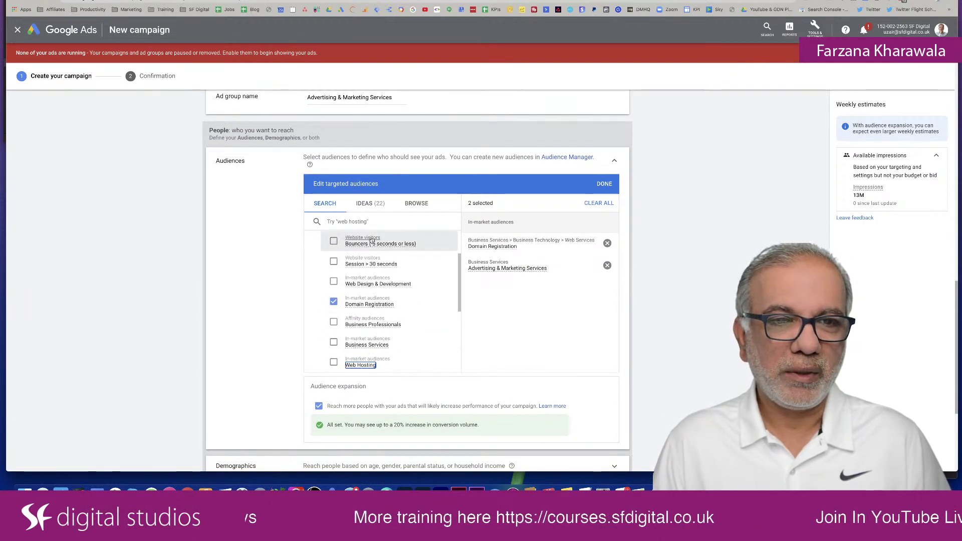
left_click(375, 210)
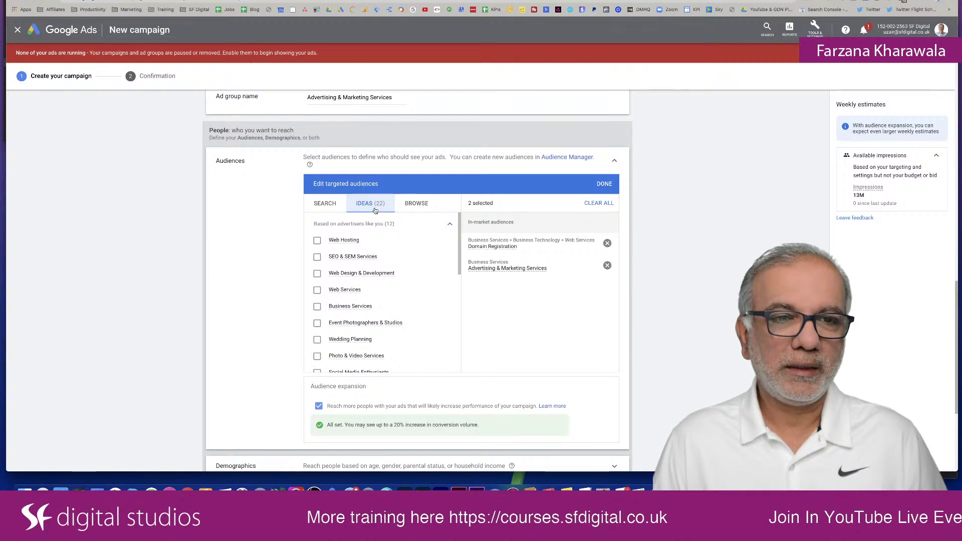
scroll(361, 251, "up", 1)
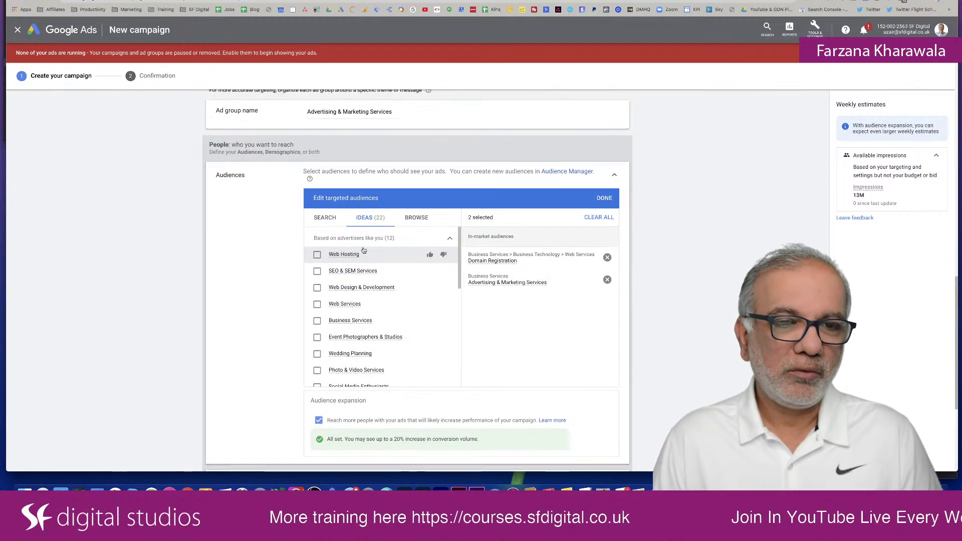
scroll(360, 293, "down", 5)
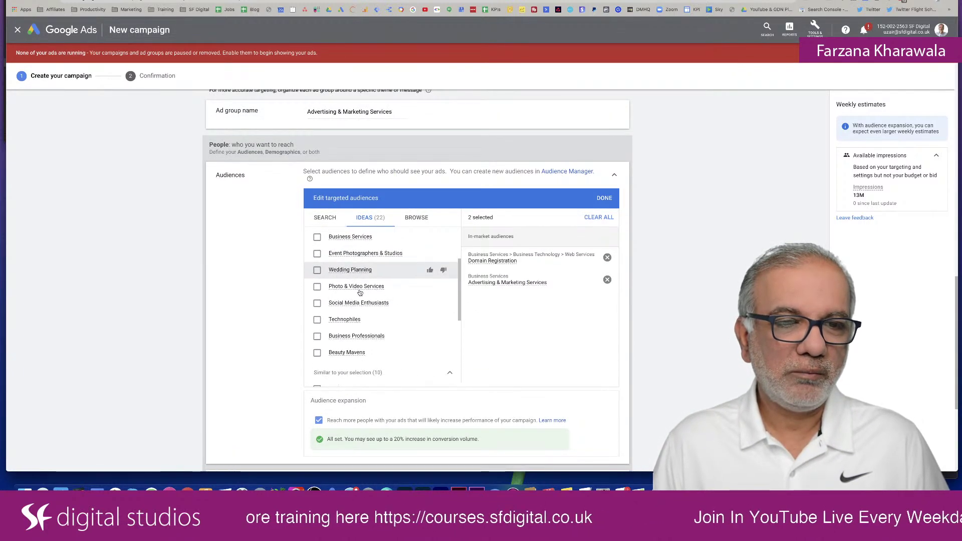
scroll(360, 293, "down", 6)
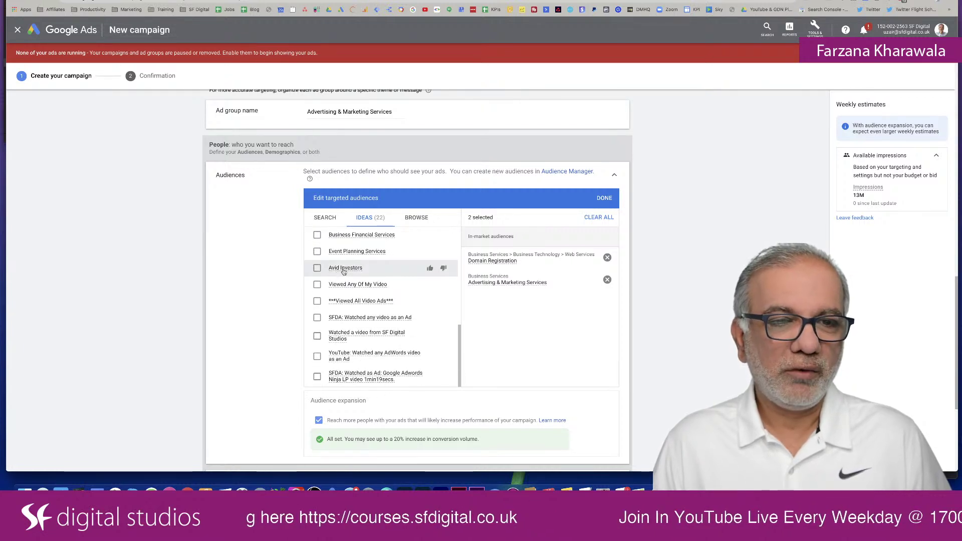
mouse_move(325, 270)
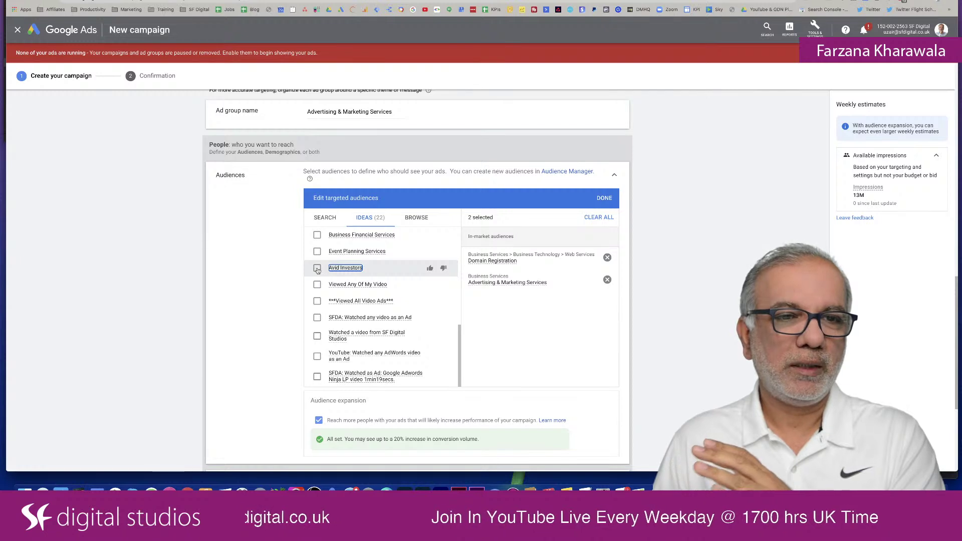
left_click(317, 269)
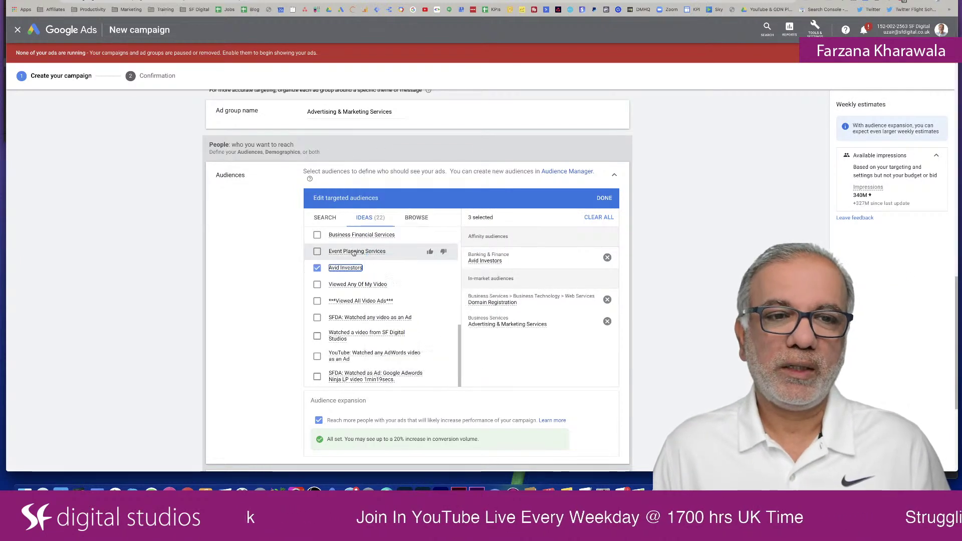
Examine the details of the suggested audiences, such as Business Financial Services and Web Hosting
mouse_move(333, 255)
mouse_move(356, 240)
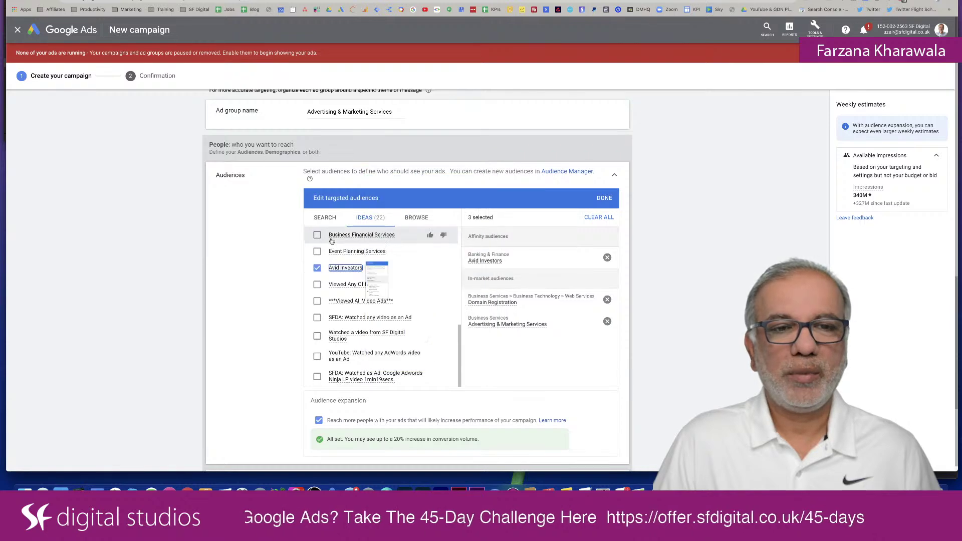
mouse_move(396, 236)
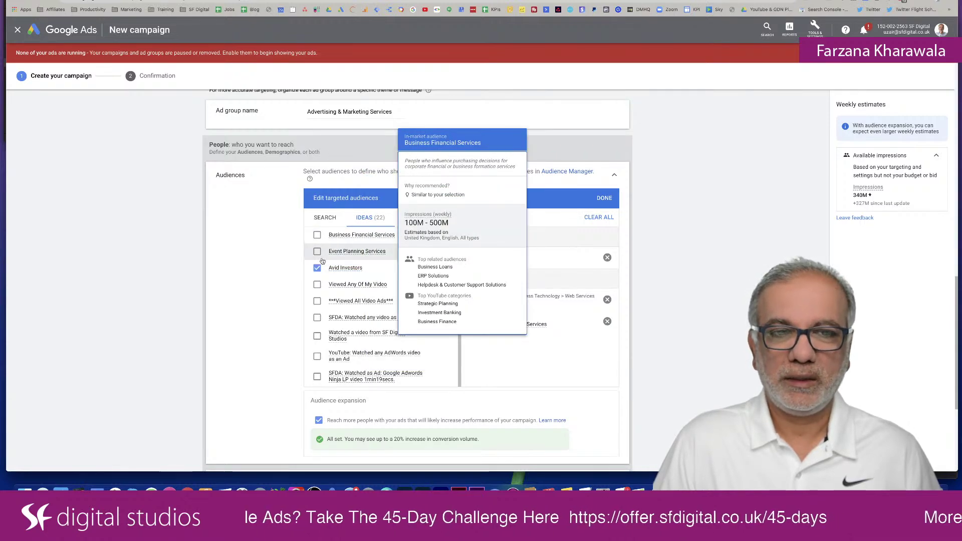
scroll(370, 280, "up", 10)
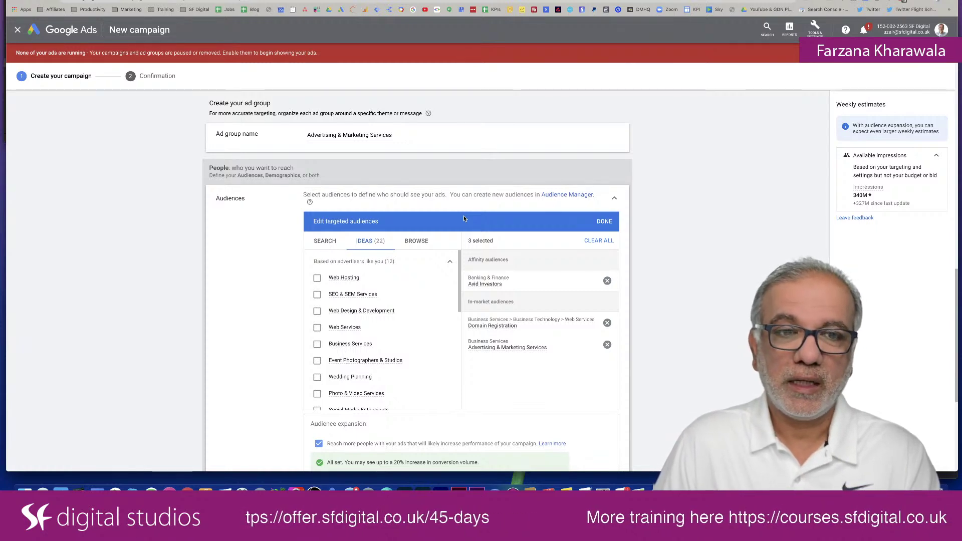
scroll(464, 217, "down", 1)
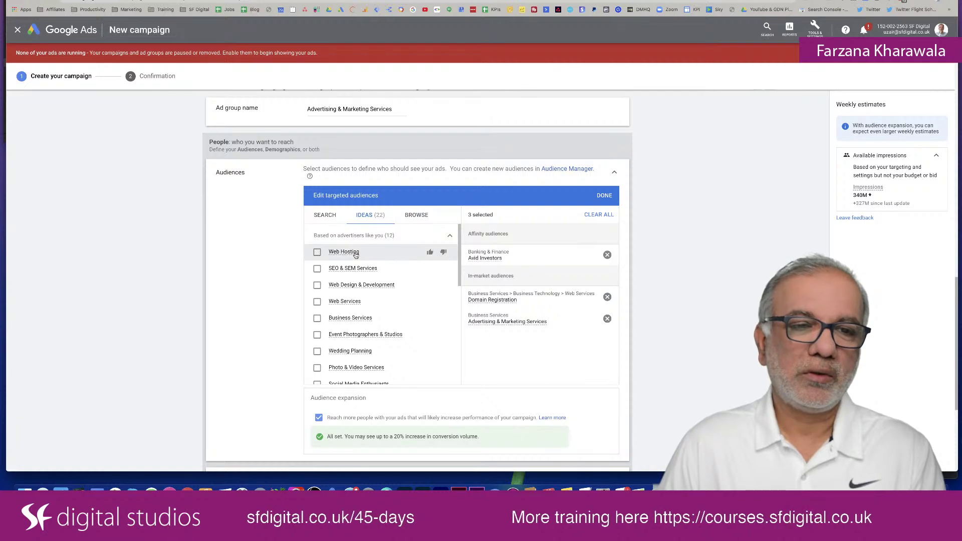
mouse_move(356, 258)
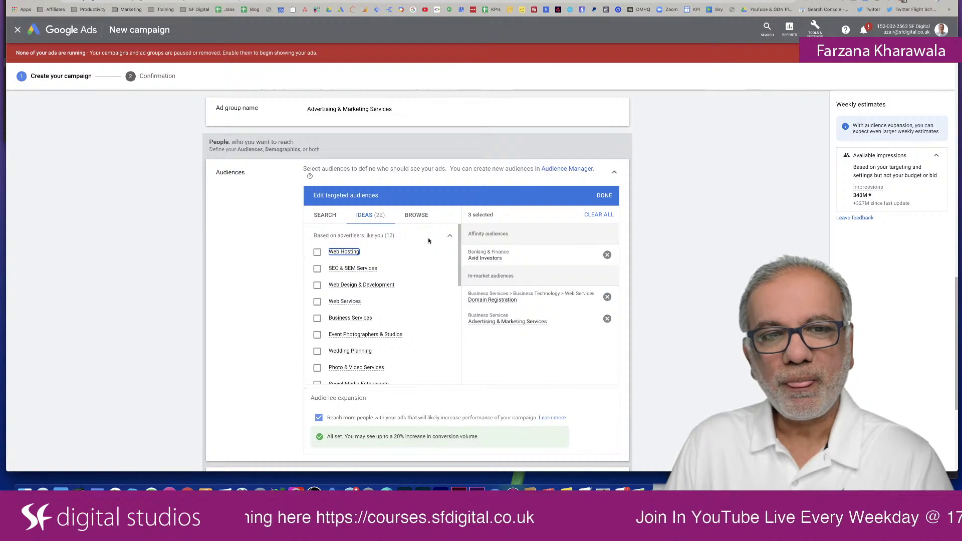
Browse the life events audiences people are actively researching or planning and examine the Business Creation and Job Change options
left_click(418, 214)
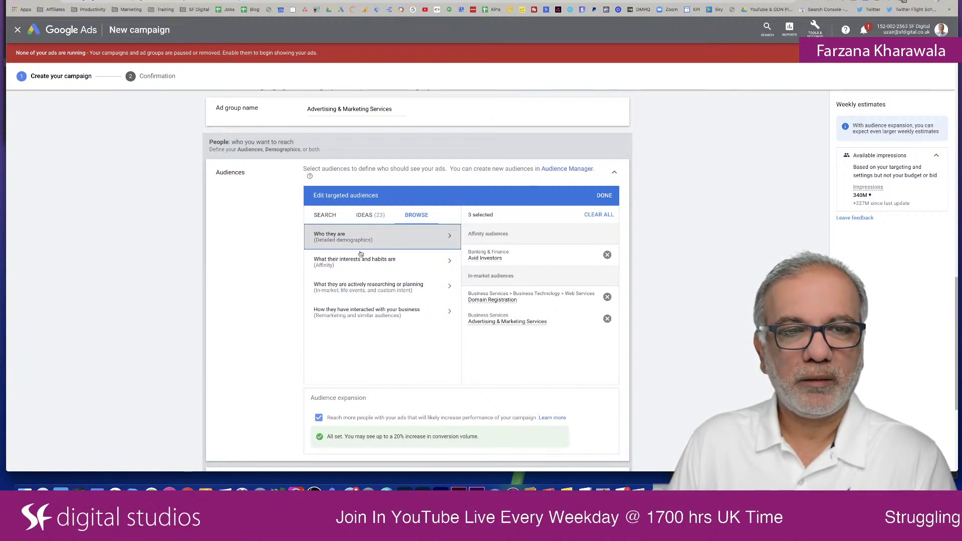
left_click(350, 295)
left_click(382, 291)
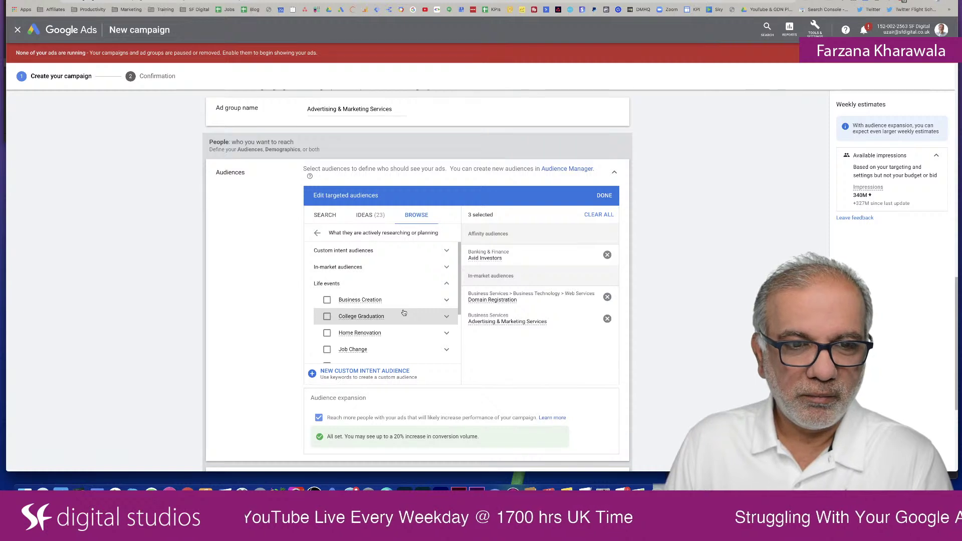
scroll(403, 313, "down", 2)
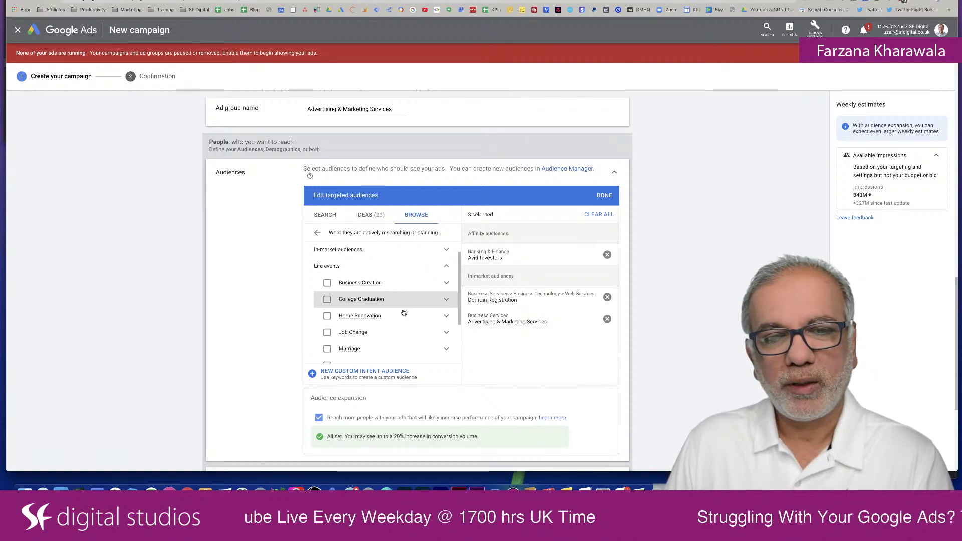
left_click(446, 281)
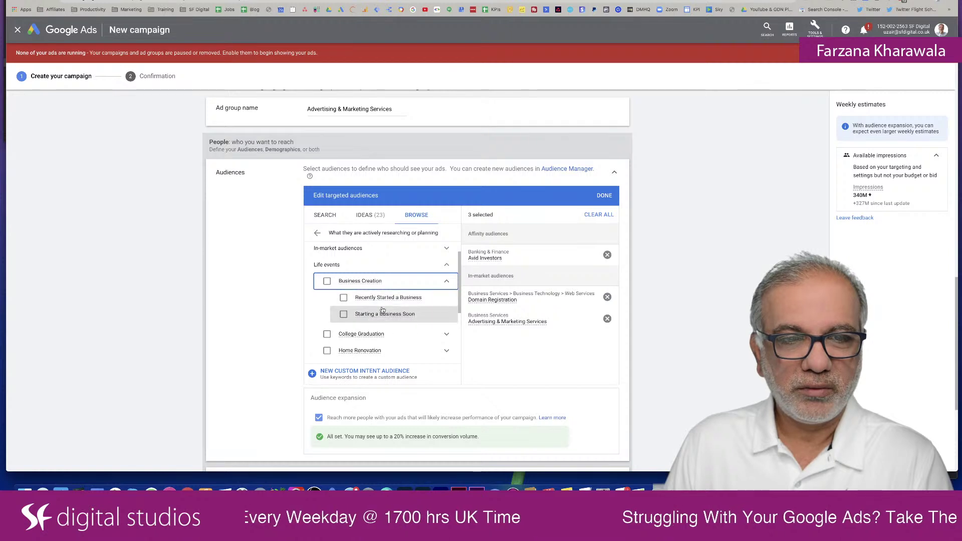
scroll(448, 325, "down", 3)
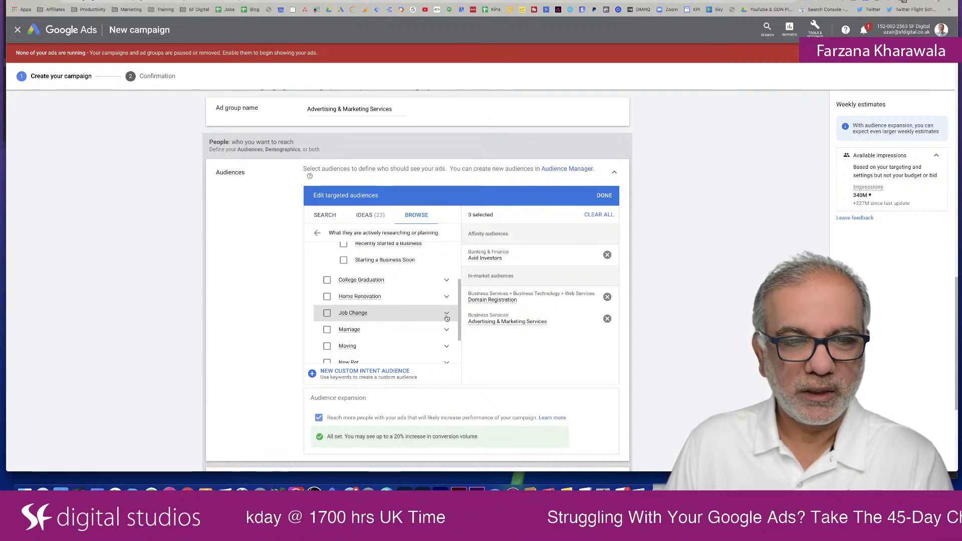
left_click(447, 317)
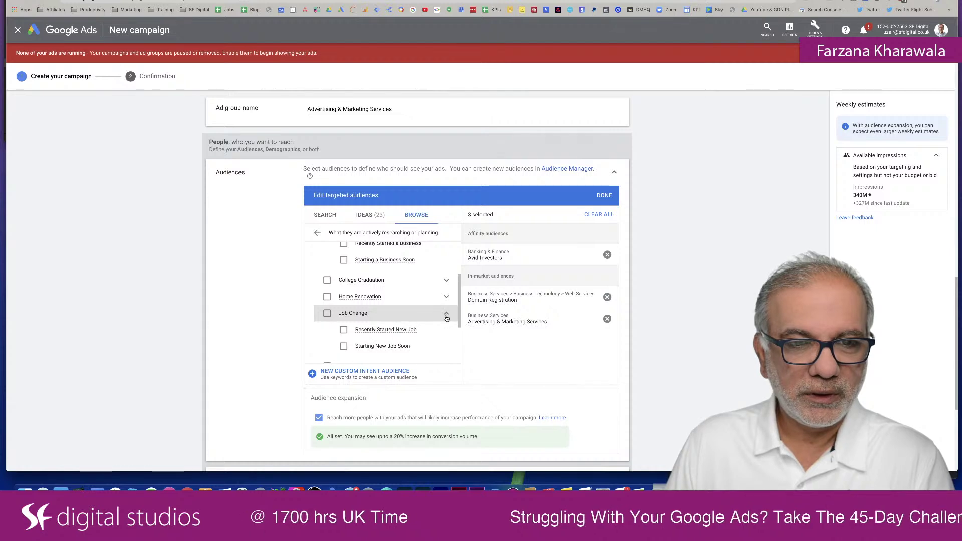
Examine the New Pet and Retirement options among the life events audiences
scroll(447, 318, "down", 5)
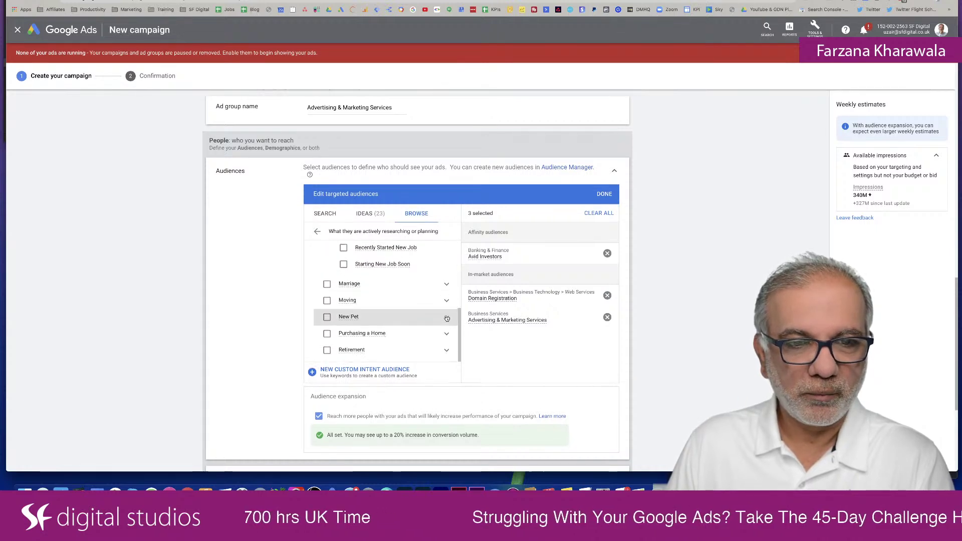
left_click(447, 307)
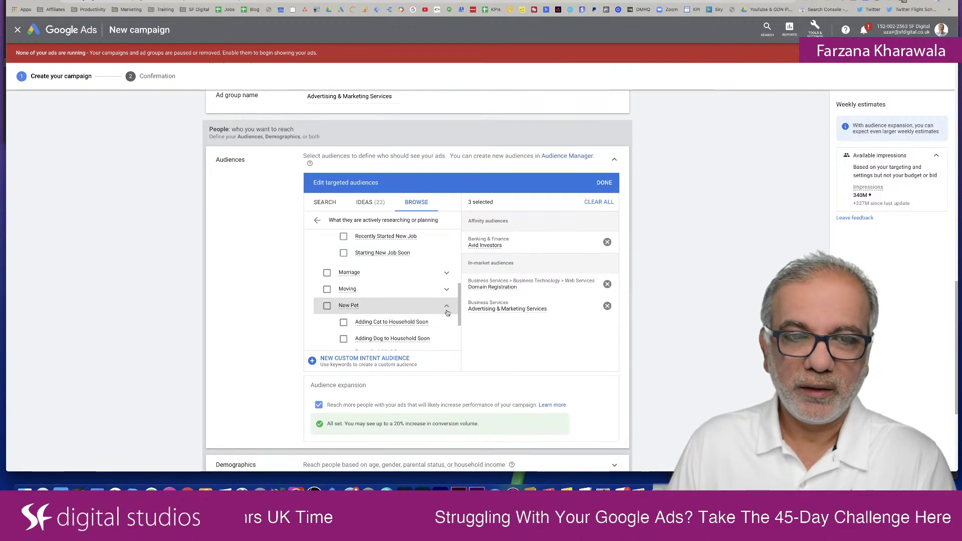
scroll(447, 313, "down", 3)
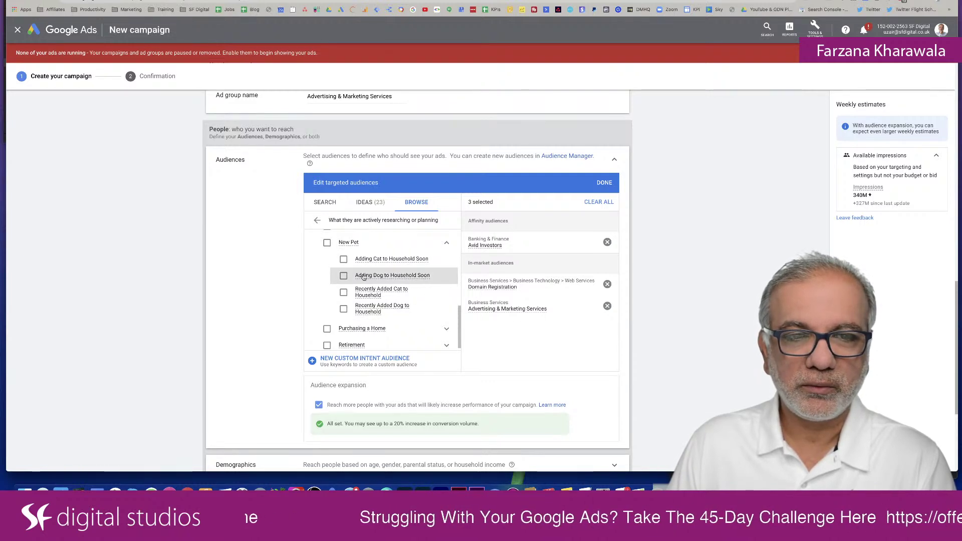
mouse_move(370, 279)
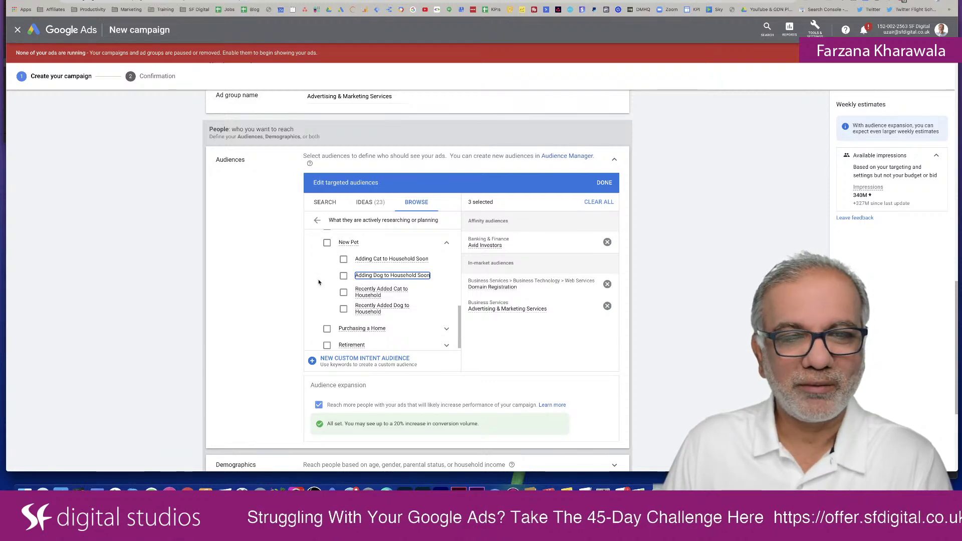
scroll(323, 281, "down", 1)
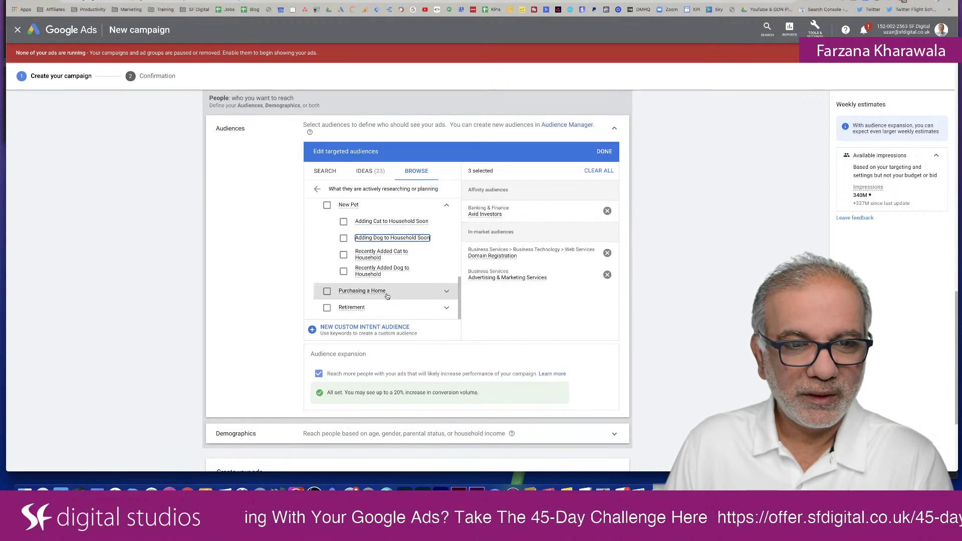
left_click(447, 313)
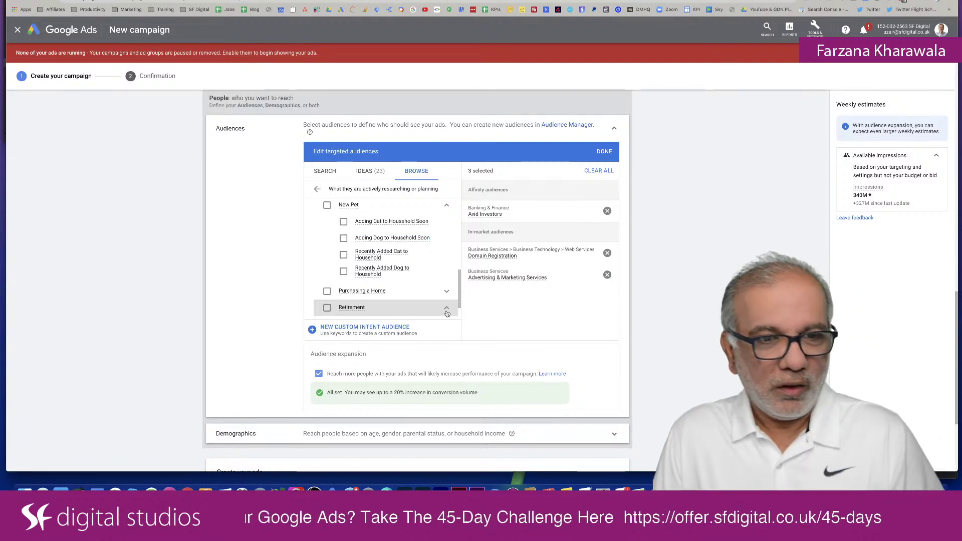
scroll(444, 301, "down", 2)
scroll(436, 270, "down", 2)
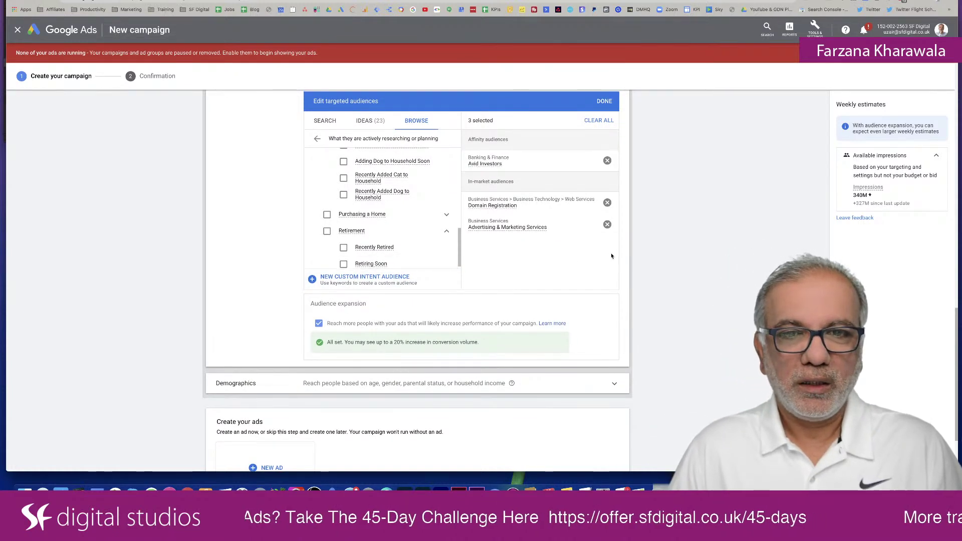
Remove Avid Investors and Domain Registration from the targeted audiences, keeping Advertising & Marketing Services
left_click(607, 161)
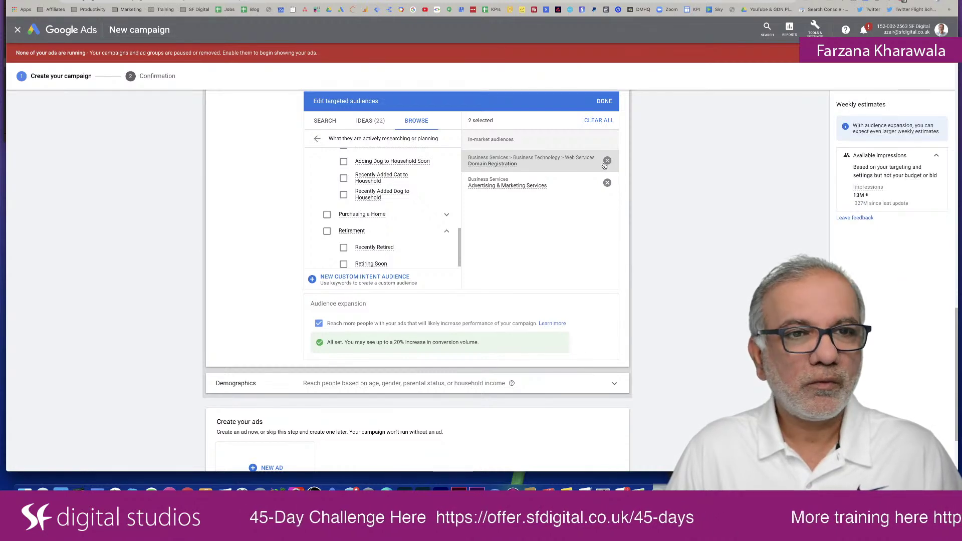
scroll(603, 166, "up", 1)
scroll(603, 166, "up", 5)
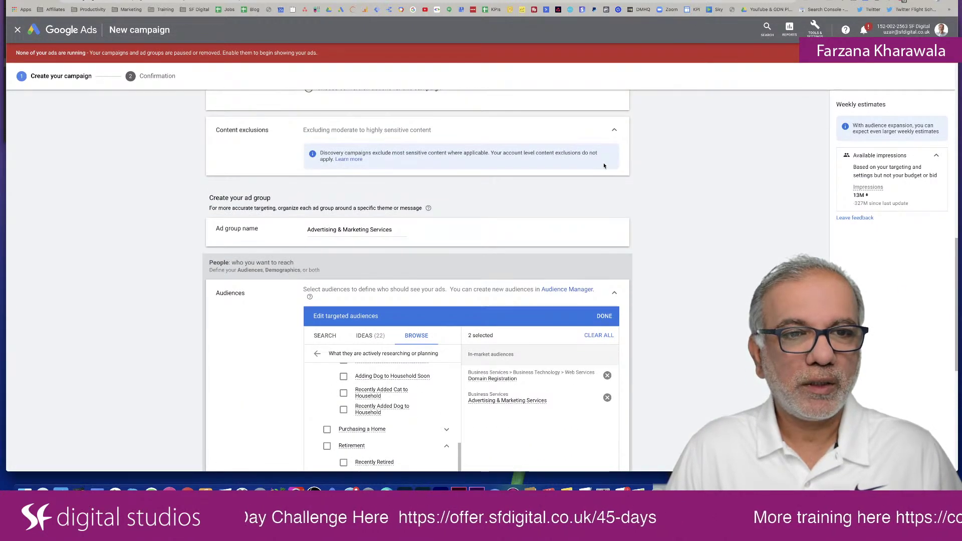
scroll(609, 190, "down", 5)
left_click(608, 205)
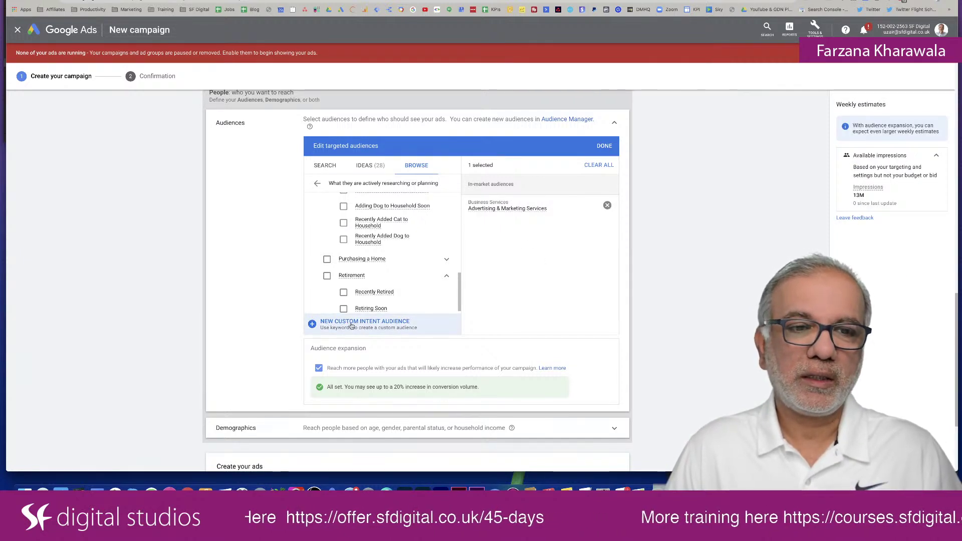
left_click(377, 323)
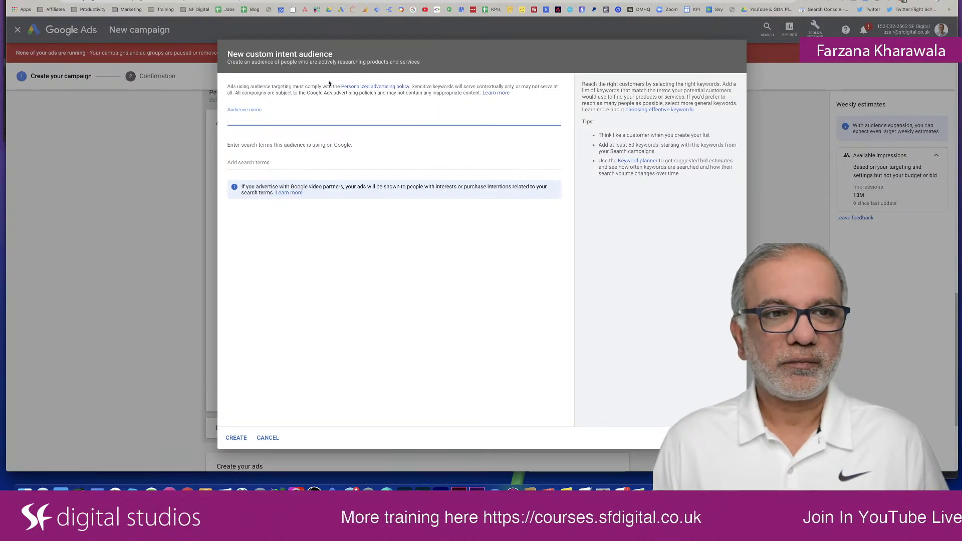
type("Domains")
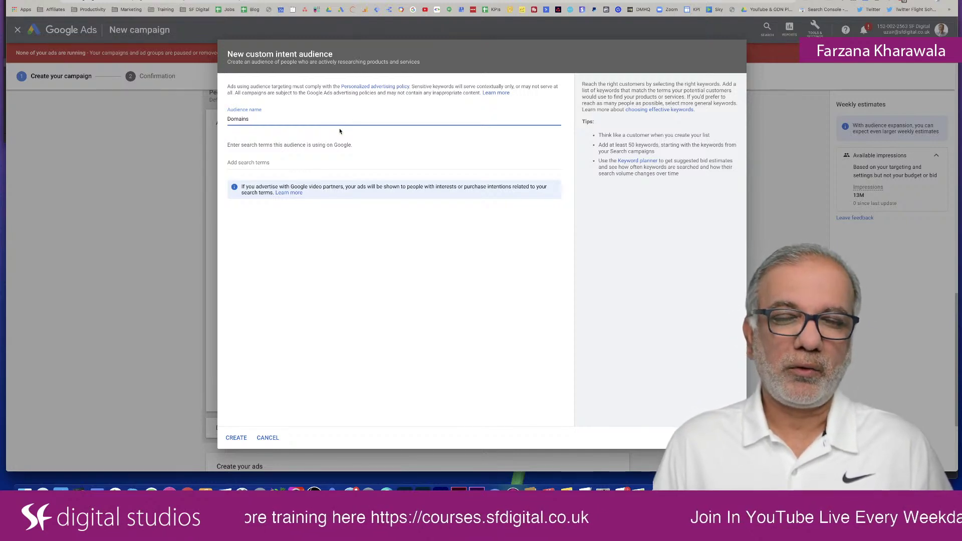
left_click(285, 165)
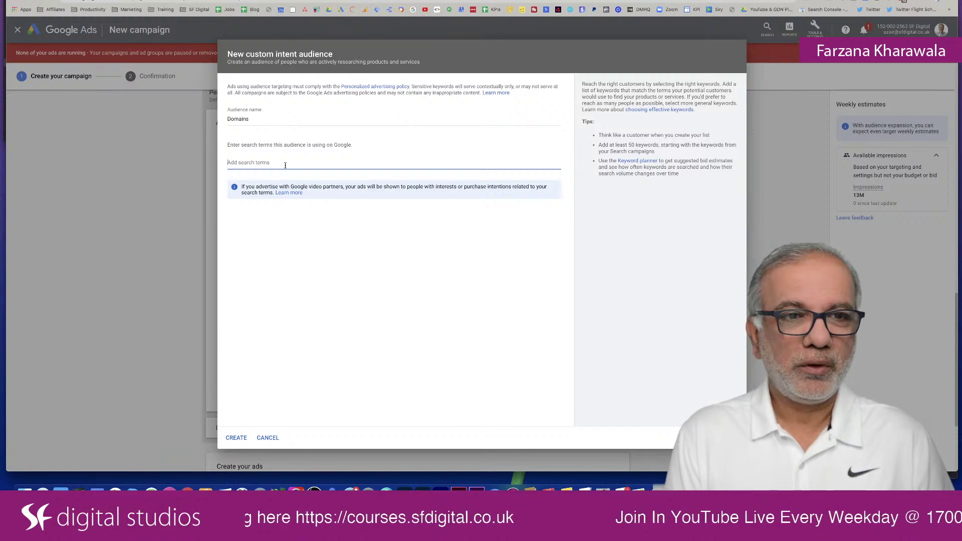
type("go")
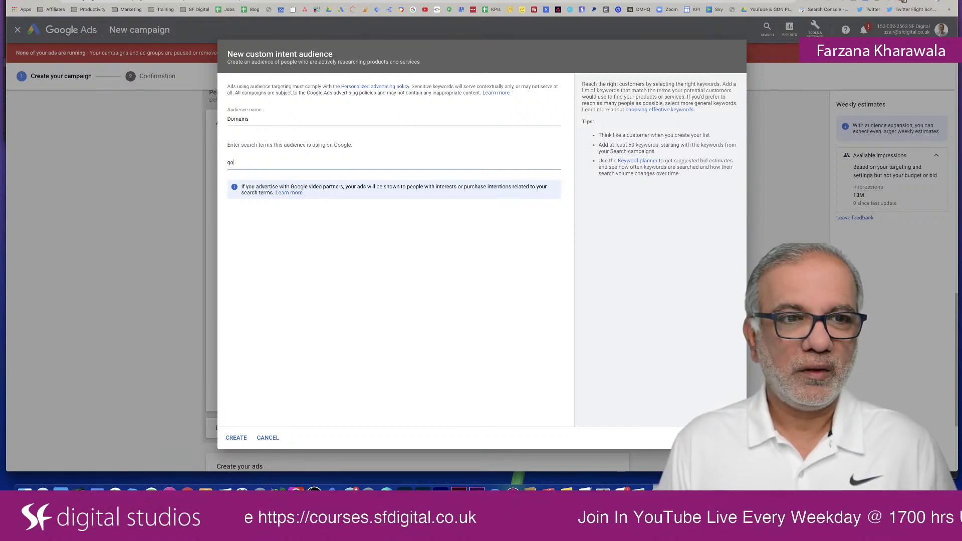
type(" daddy")
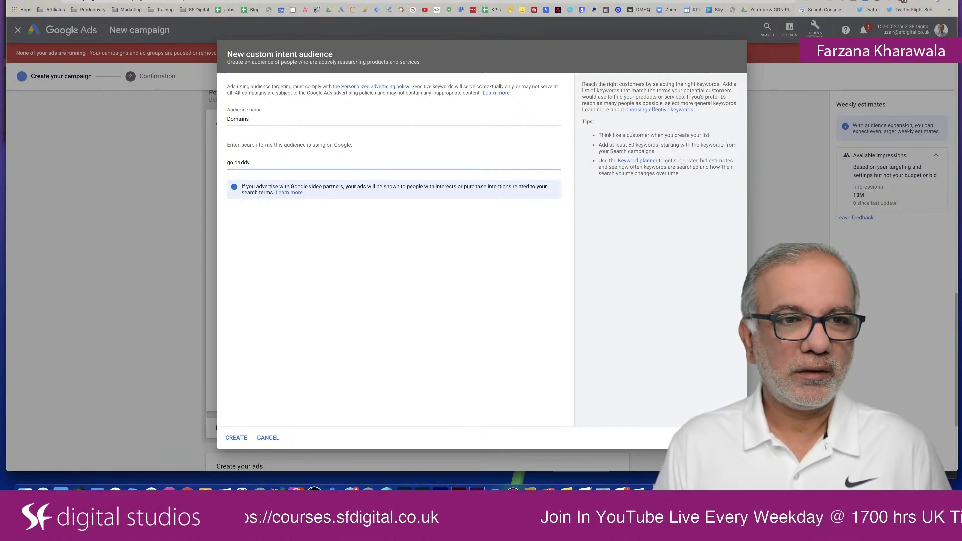
key("Return")
type("www")
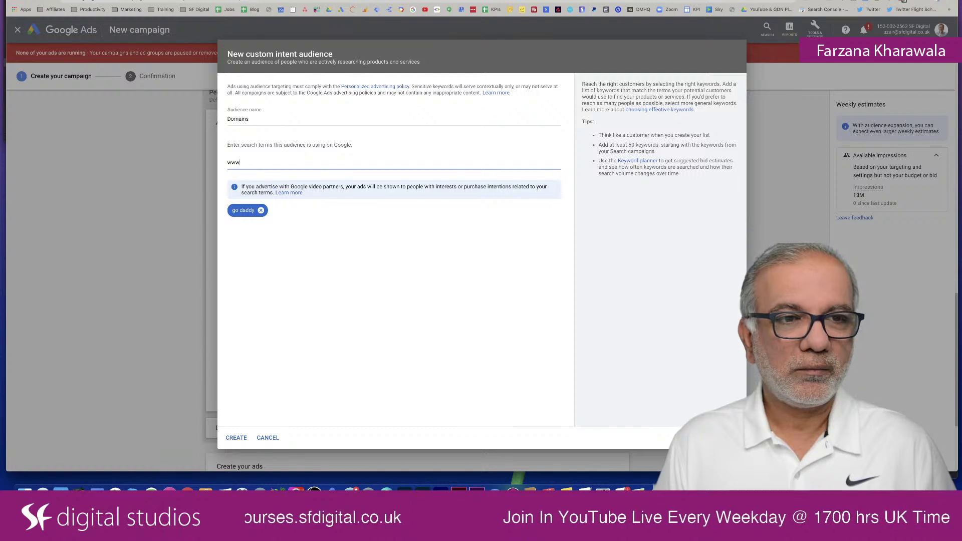
type(".godad")
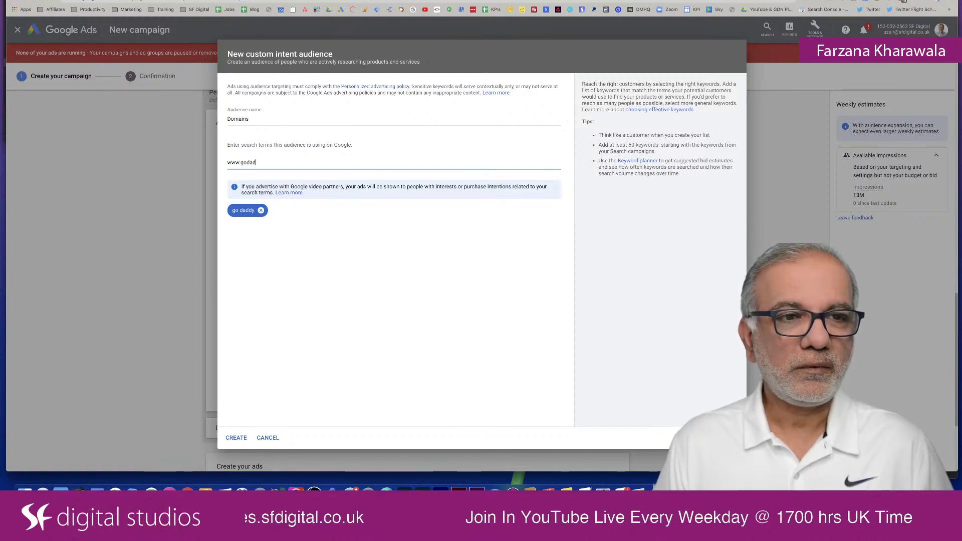
type("dy.c")
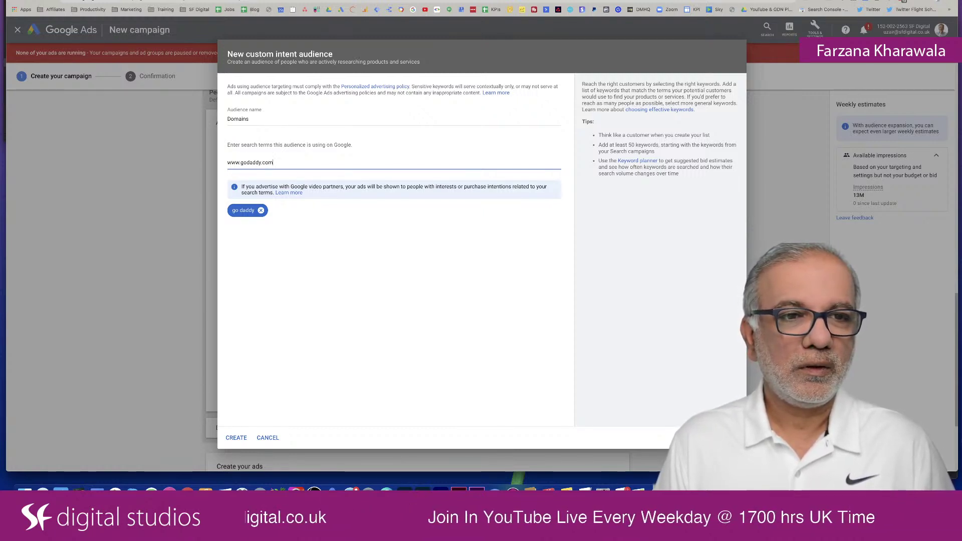
type("om")
key("Return")
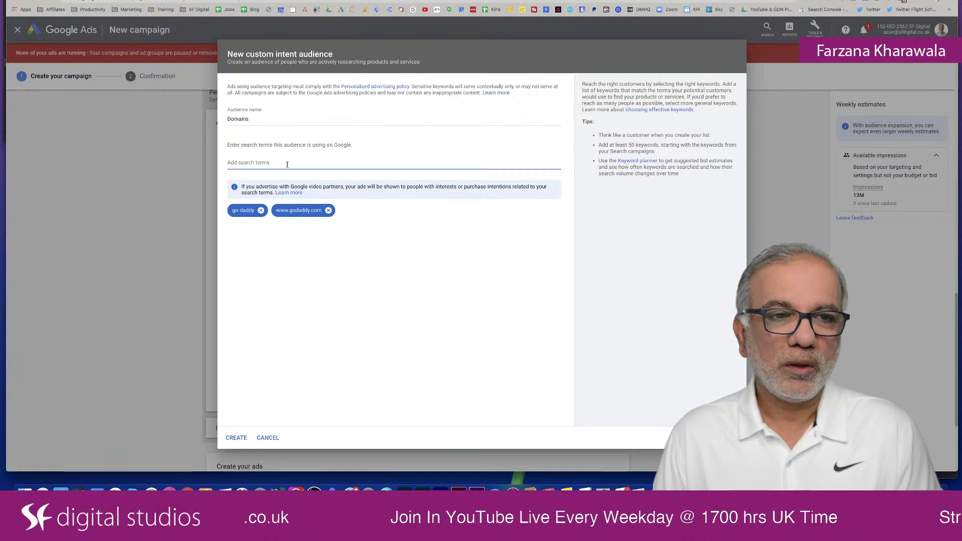
Add the search term Host gator to the custom intent audience, check the keyword tips, and discard the audience
type("Host ")
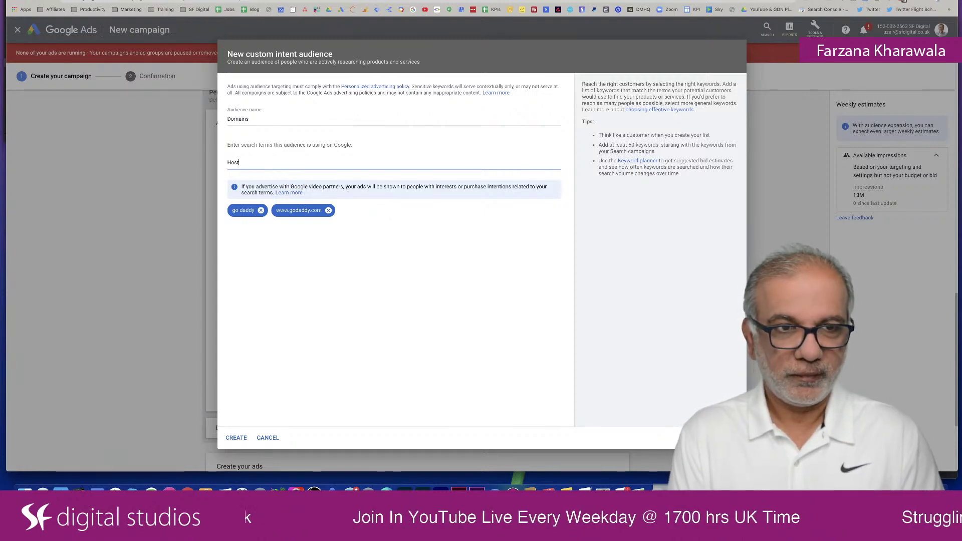
type("gato")
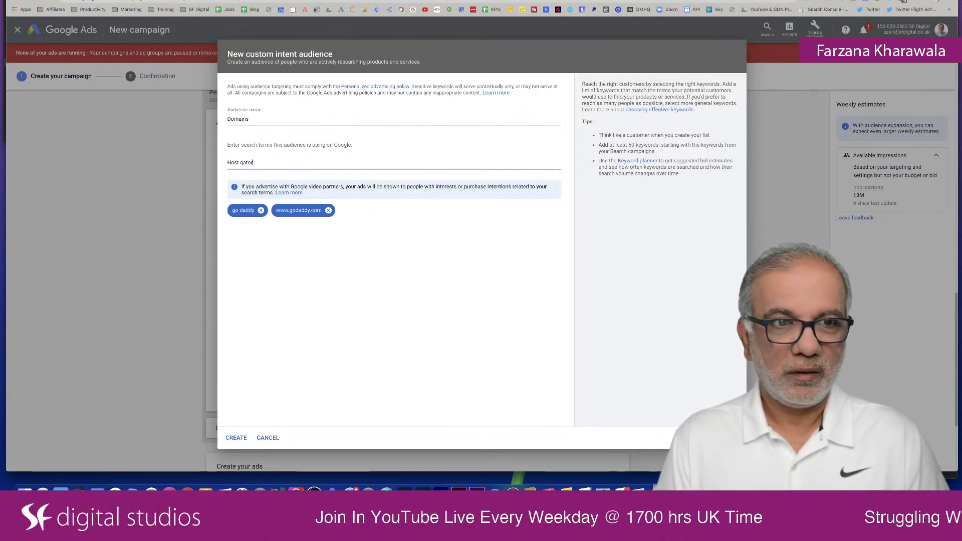
type("r")
key("Return")
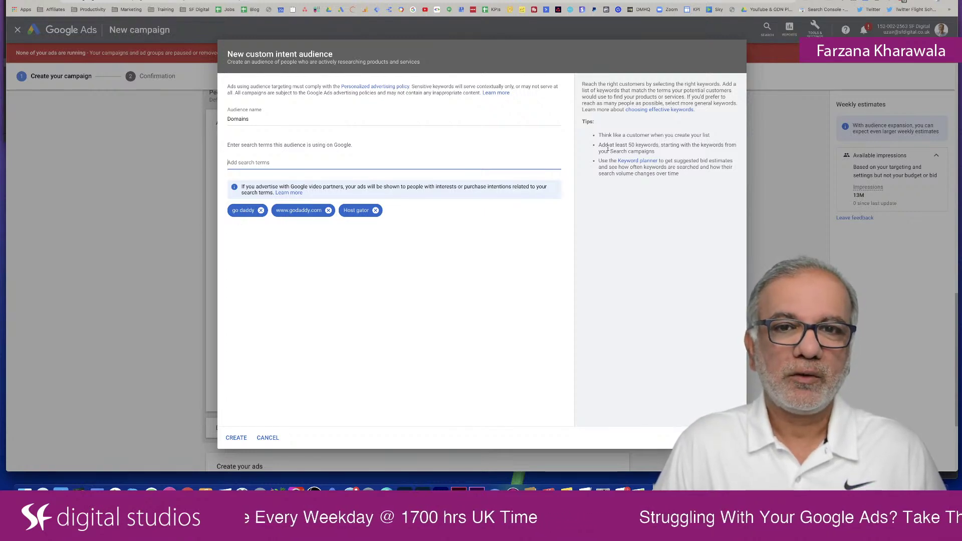
left_click_drag(605, 145, 655, 149)
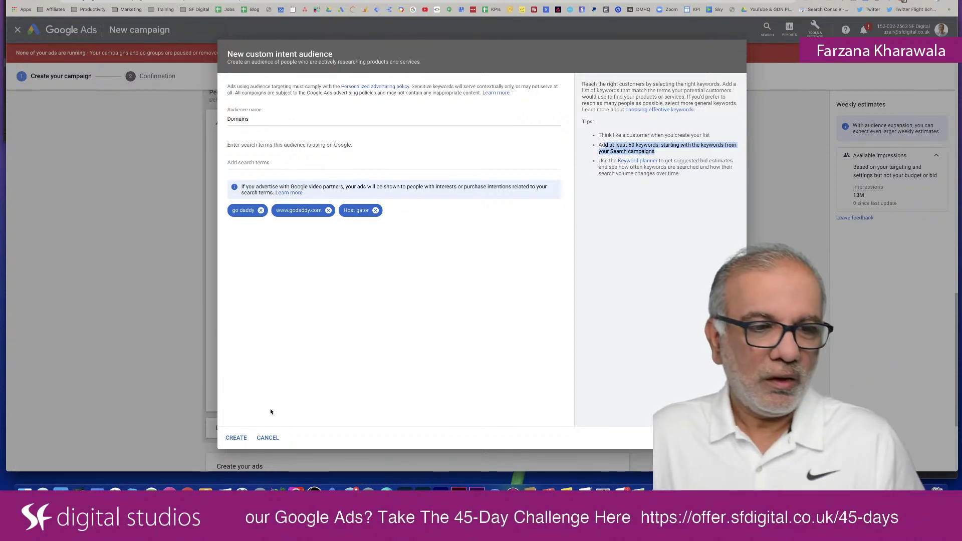
left_click(267, 437)
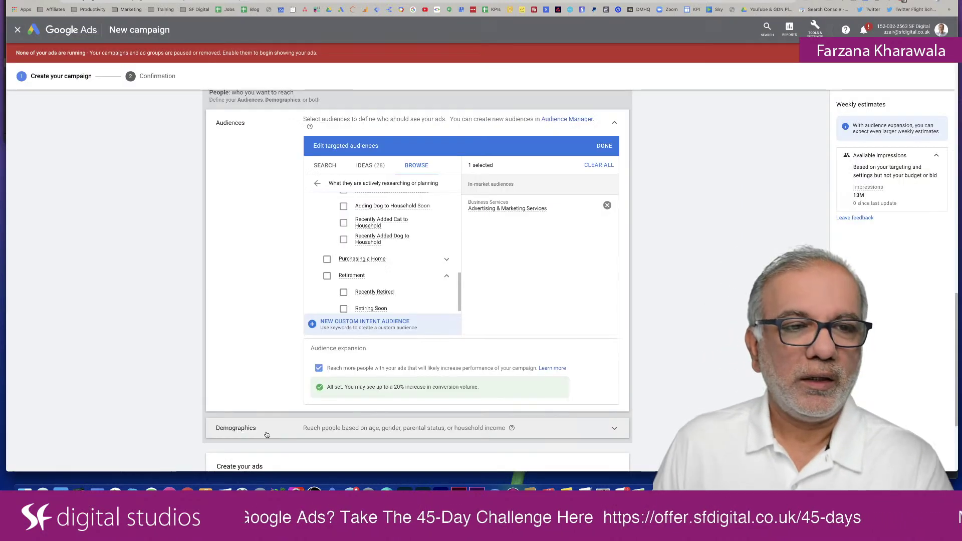
Turn off audience expansion for the ad group
scroll(436, 293, "down", 3)
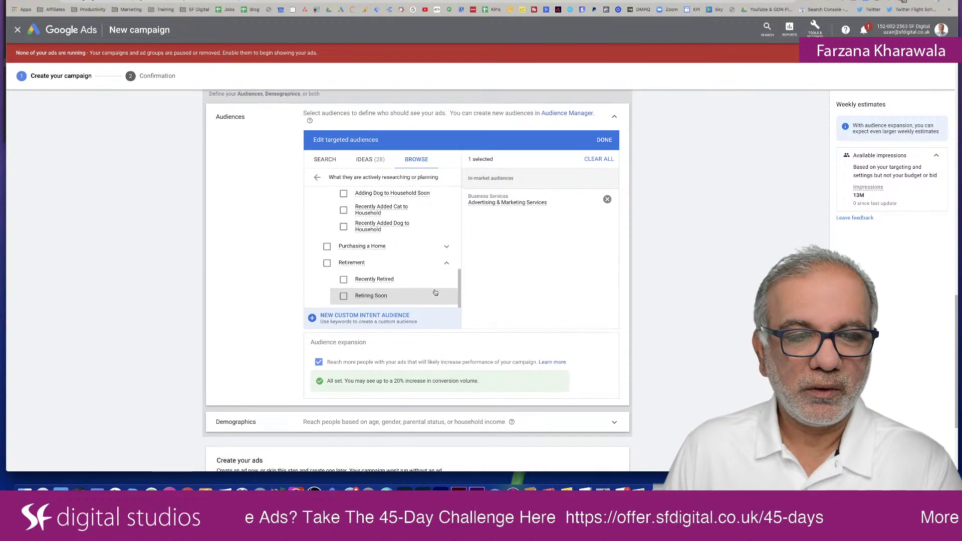
scroll(526, 303, "down", 1)
scroll(526, 304, "down", 3)
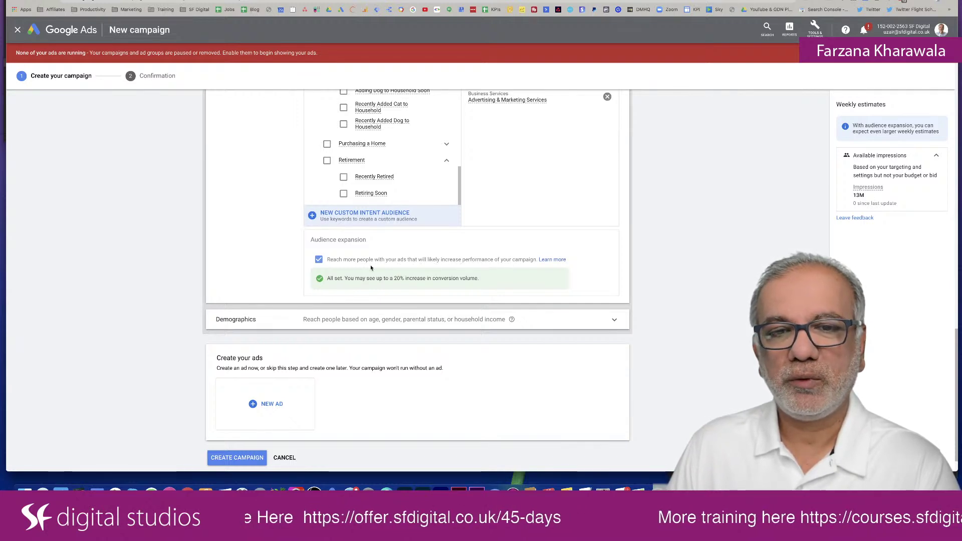
left_click(319, 260)
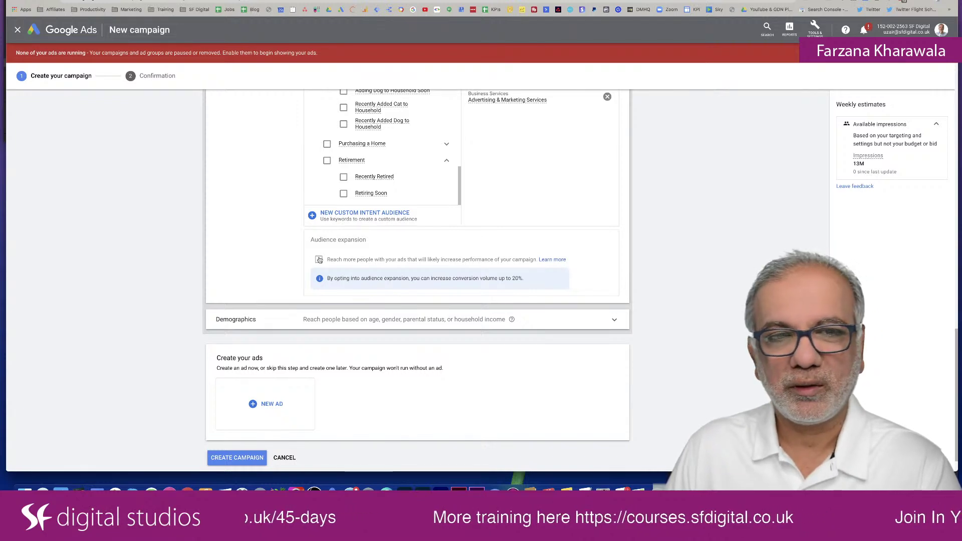
Expand the demographics targeting and review its gender, age, parental status and household income options
scroll(320, 259, "down", 1)
scroll(319, 259, "down", 2)
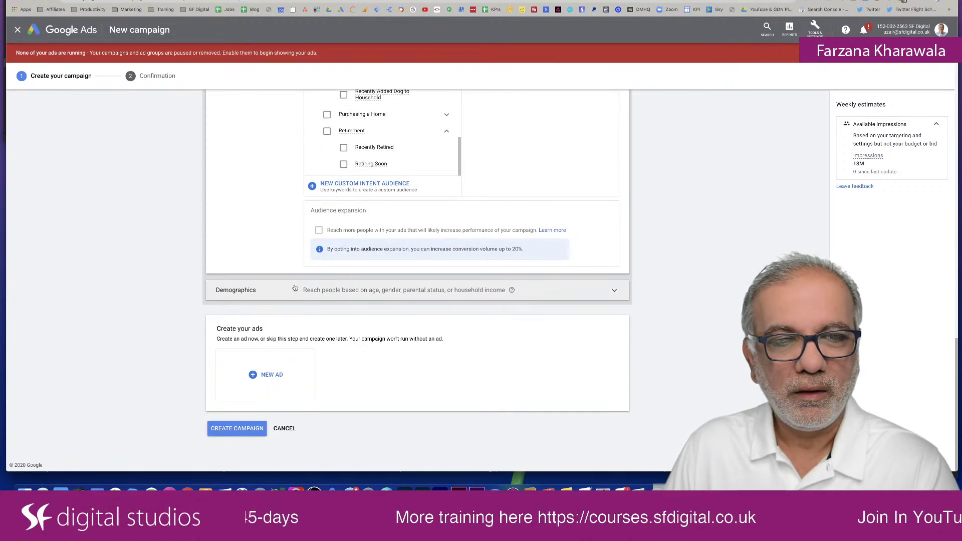
left_click(322, 294)
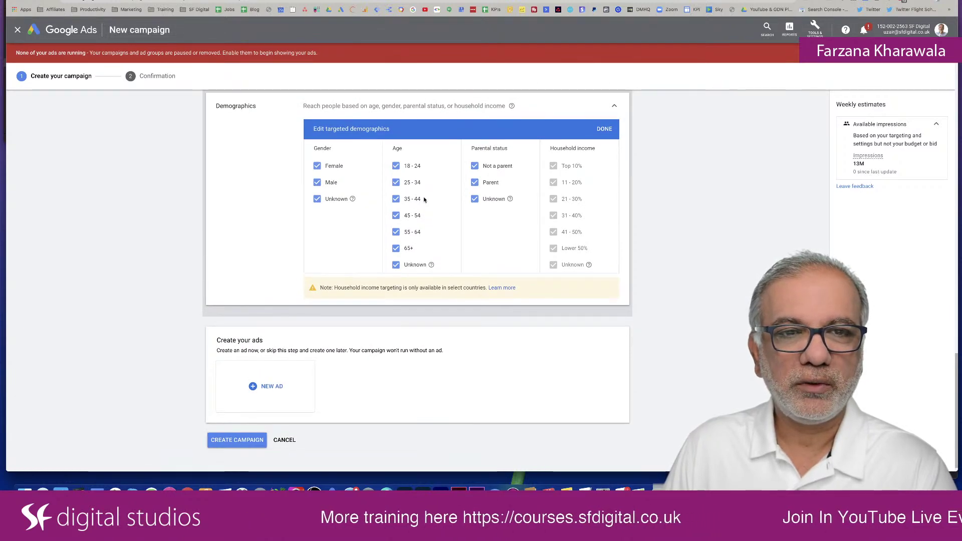
scroll(394, 209, "down", 1)
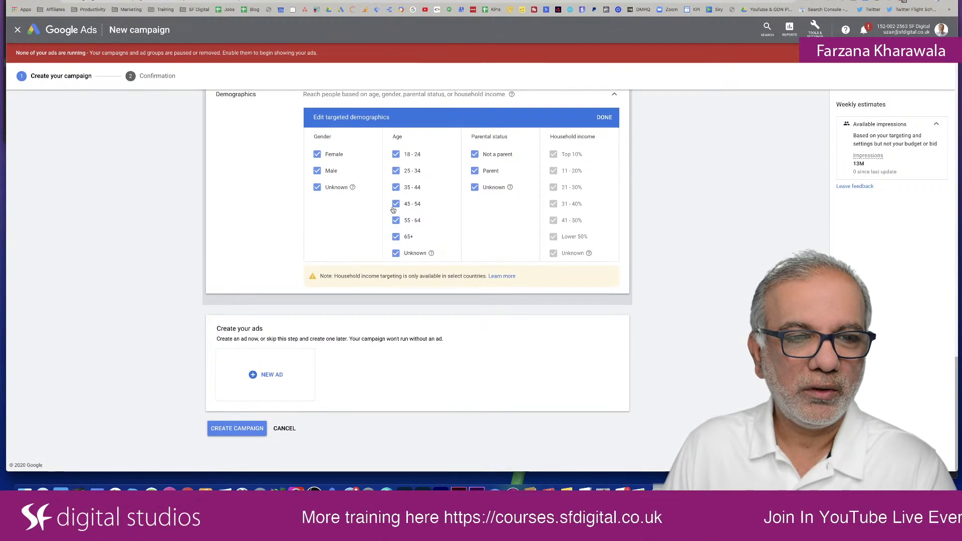
Start a new Discovery ad for the ad group
left_click(252, 375)
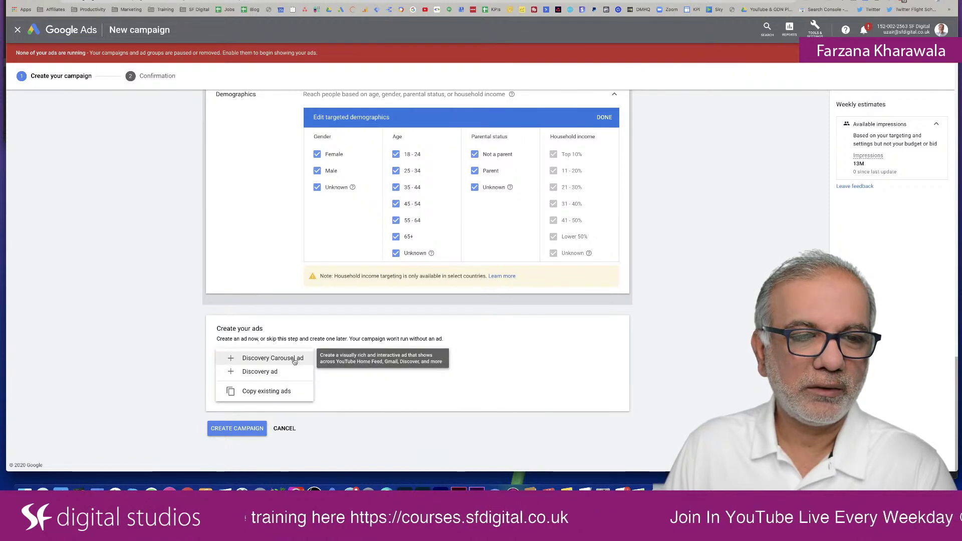
left_click(260, 372)
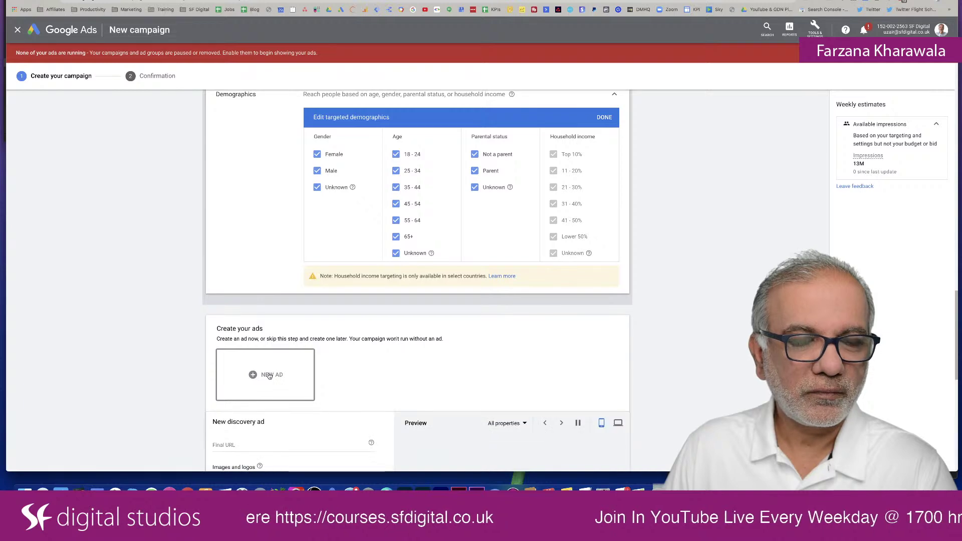
scroll(269, 376, "down", 3)
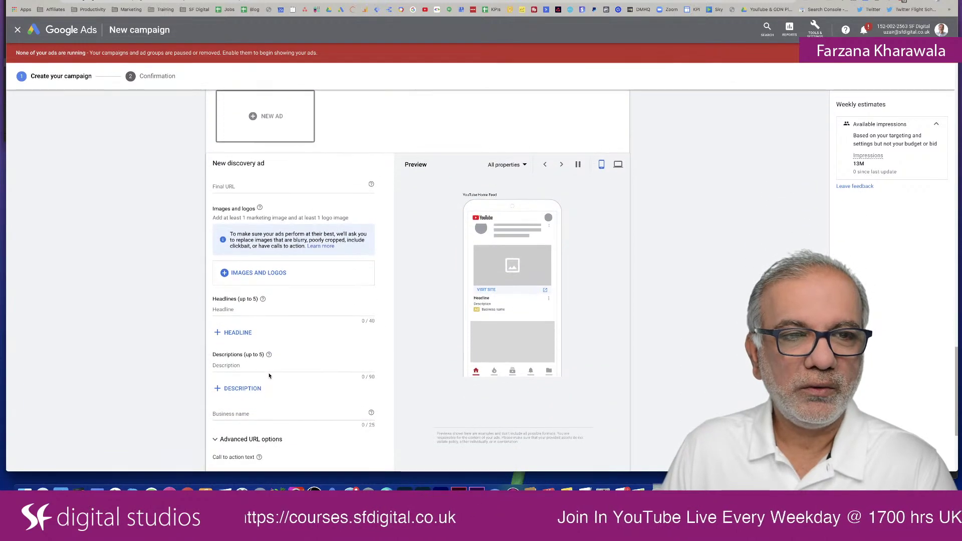
Review the Discovery ad's fields and set its call to action text to Learn More
scroll(269, 375, "down", 1)
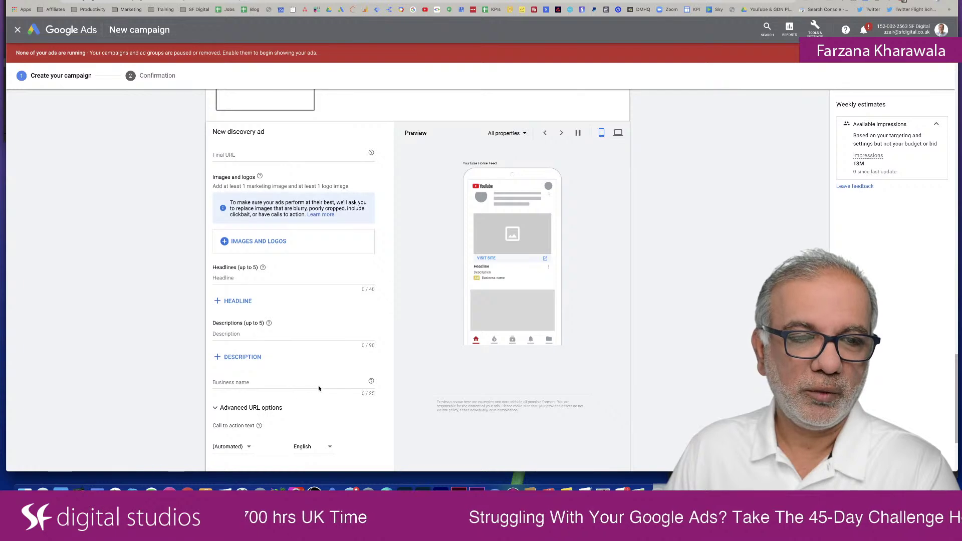
scroll(318, 389, "down", 3)
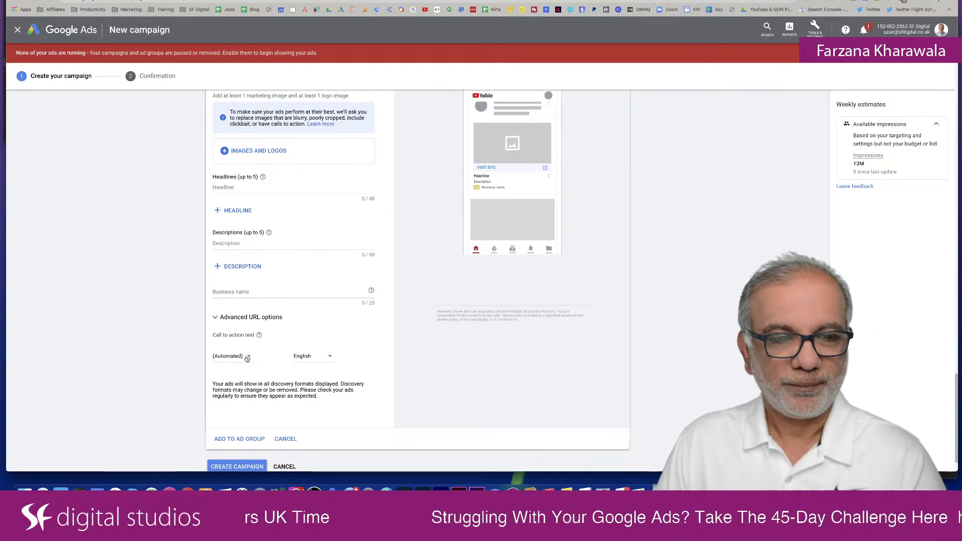
left_click(246, 356)
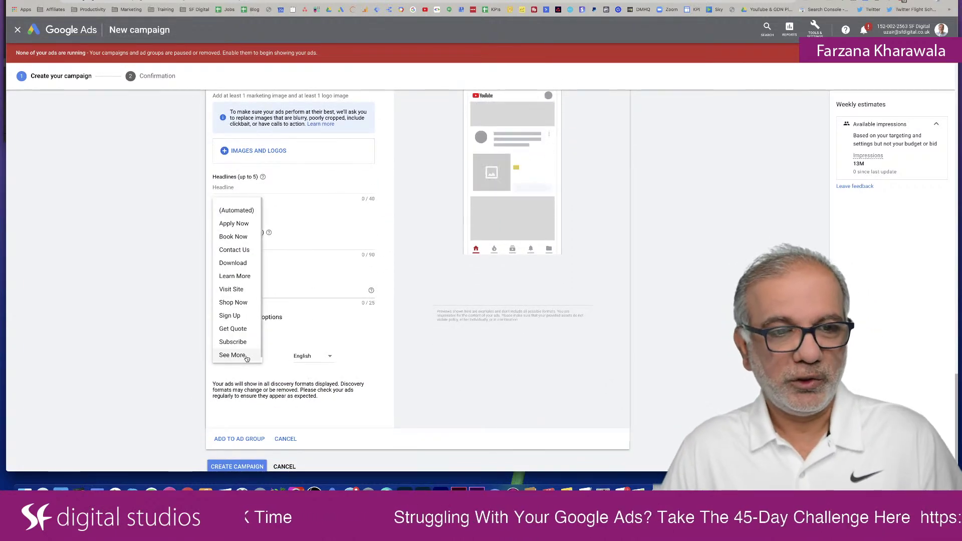
left_click(283, 342)
left_click(251, 359)
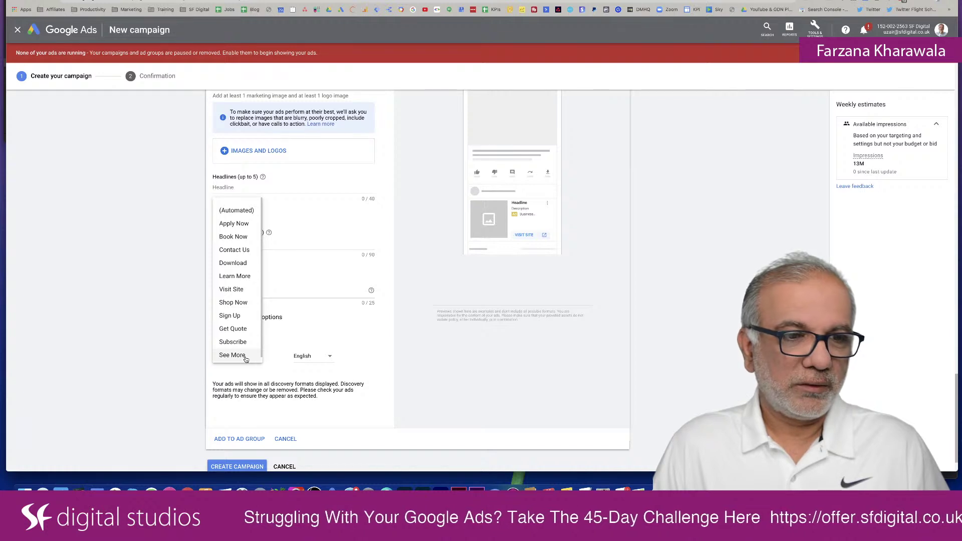
scroll(240, 358, "down", 1)
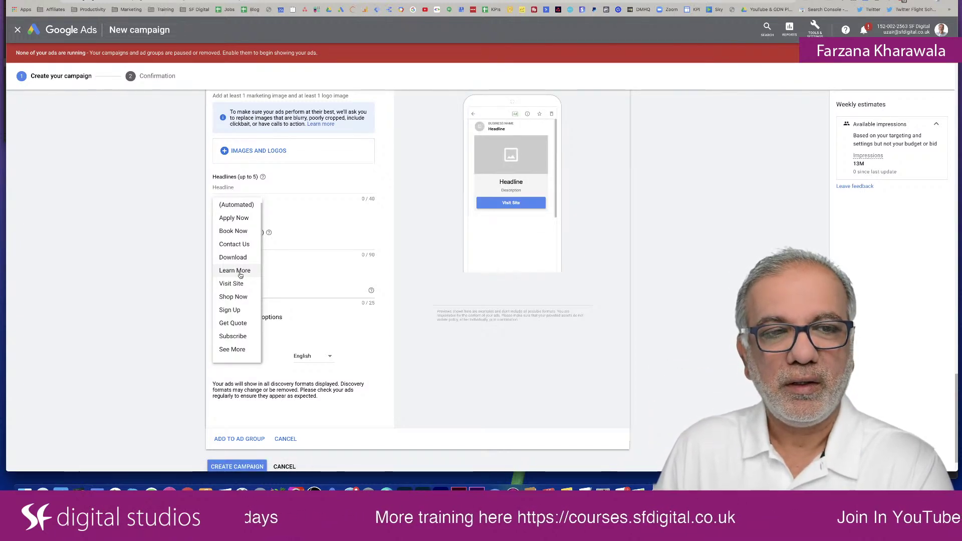
left_click(238, 271)
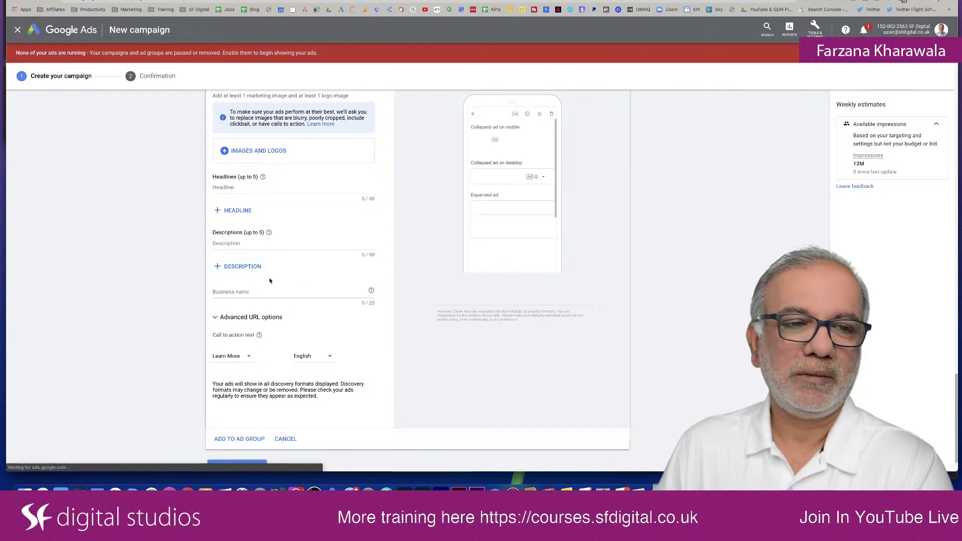
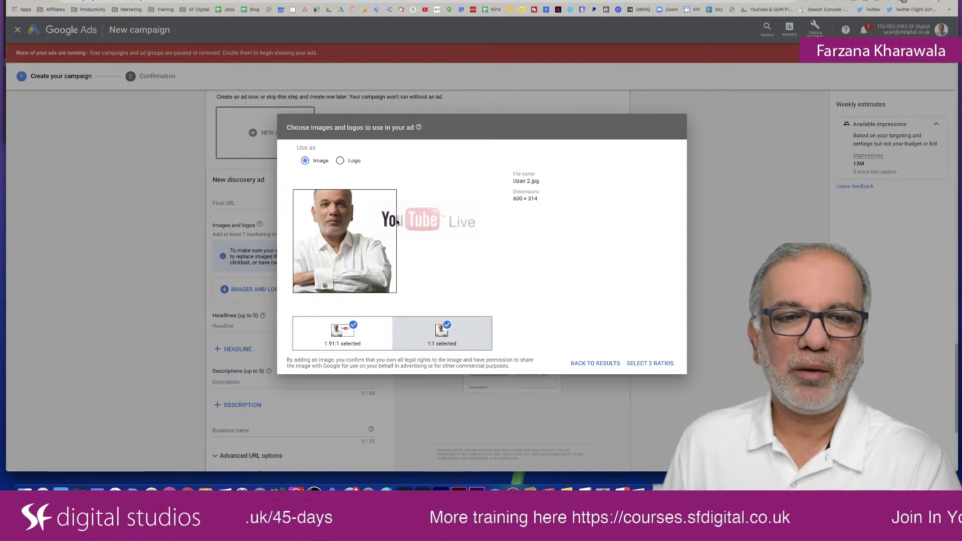
Remove the 1:1 crop of the YouTube Live image and use it only in the 1.91:1 ratio
mouse_move(302, 260)
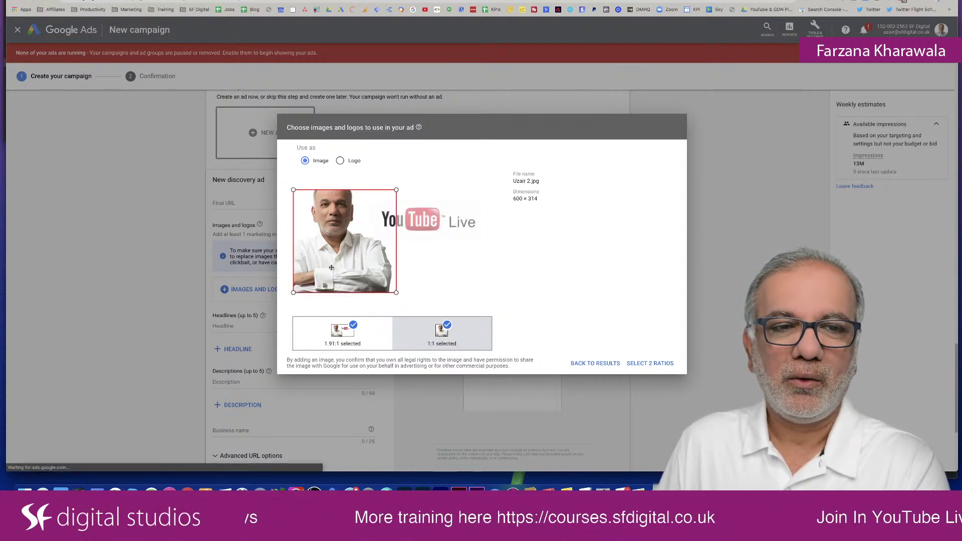
mouse_move(446, 331)
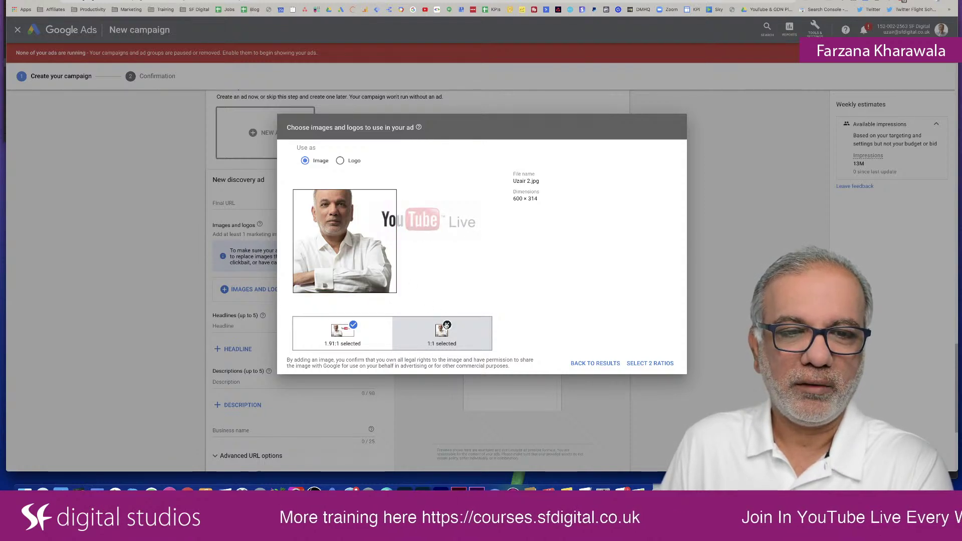
left_click(447, 326)
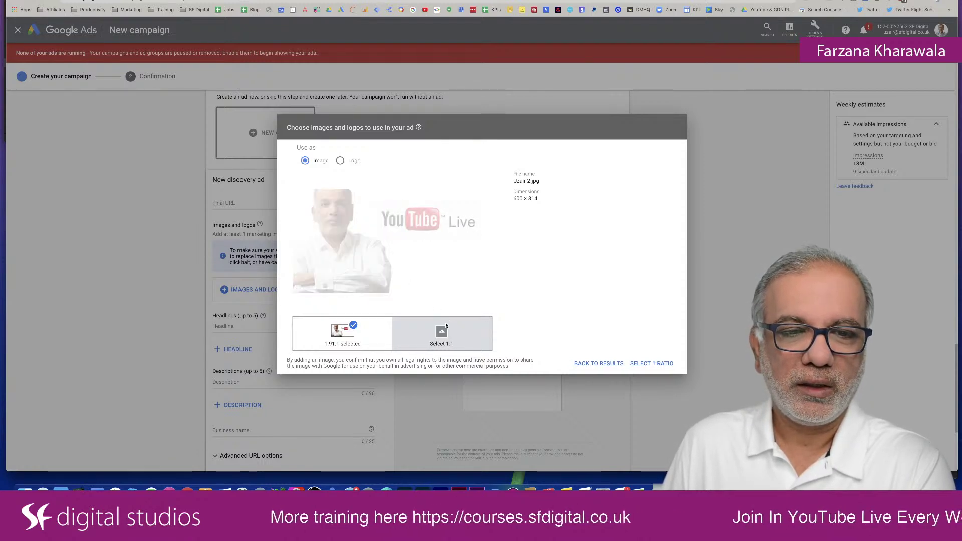
left_click(649, 364)
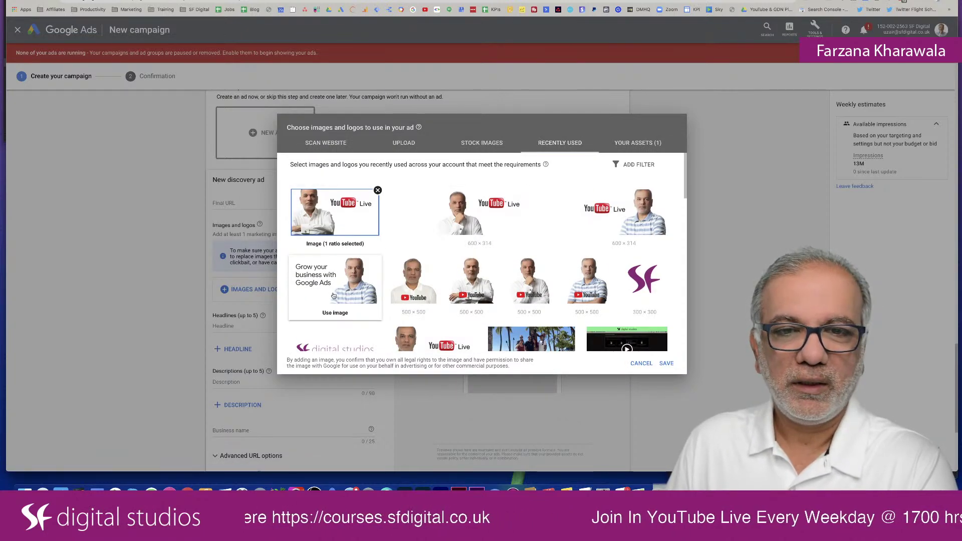
Review the recently used images and logos, discard the image selection and look over the remaining fields of the Discovery ad
scroll(646, 295, "down", 1)
scroll(646, 289, "up", 1)
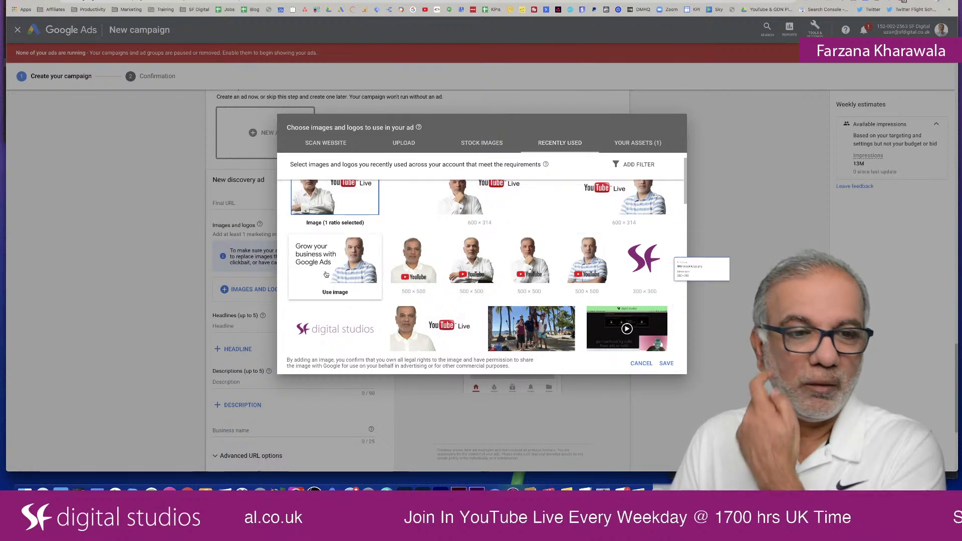
mouse_move(322, 327)
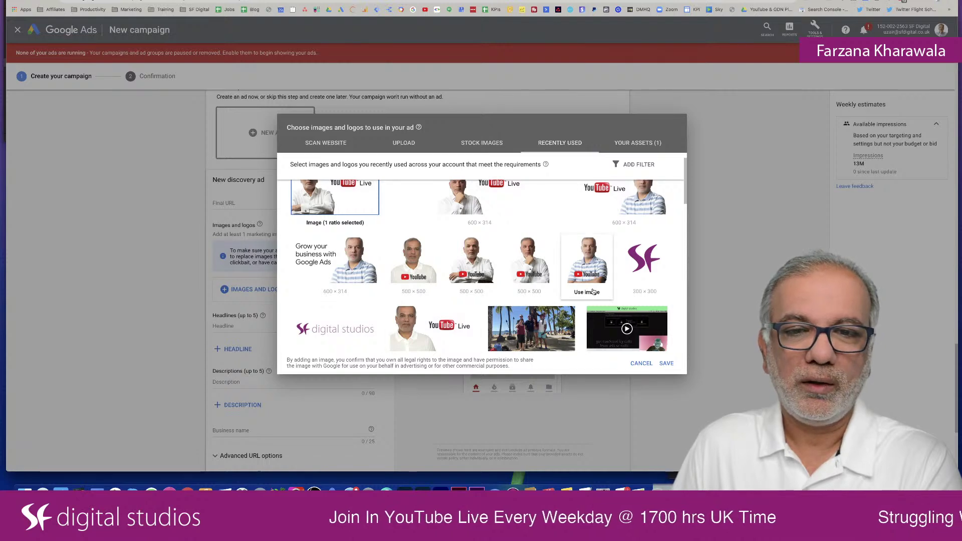
mouse_move(669, 260)
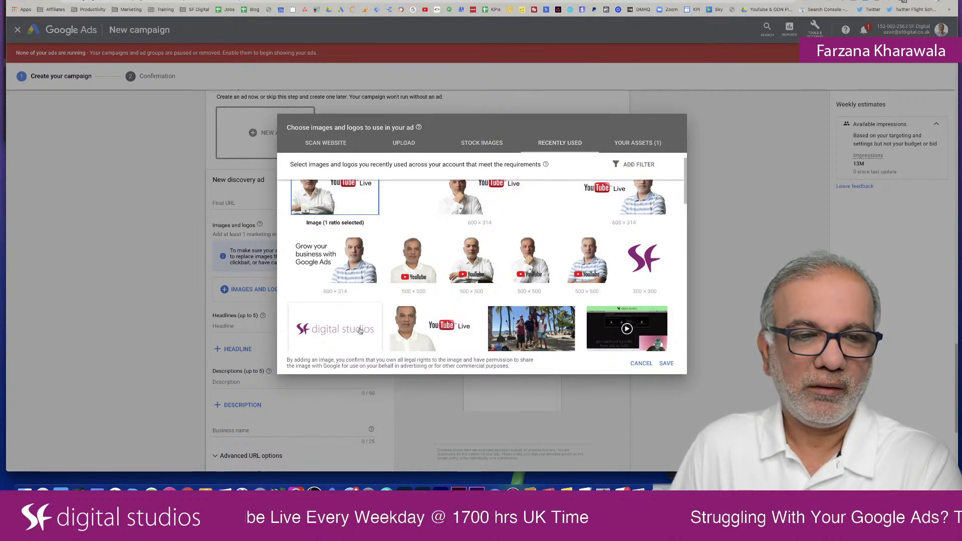
mouse_move(359, 266)
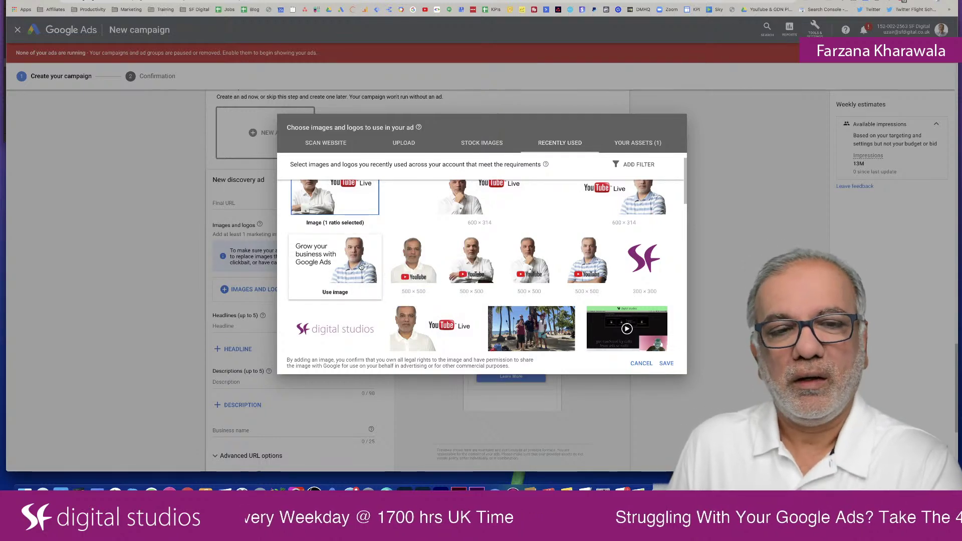
mouse_move(476, 267)
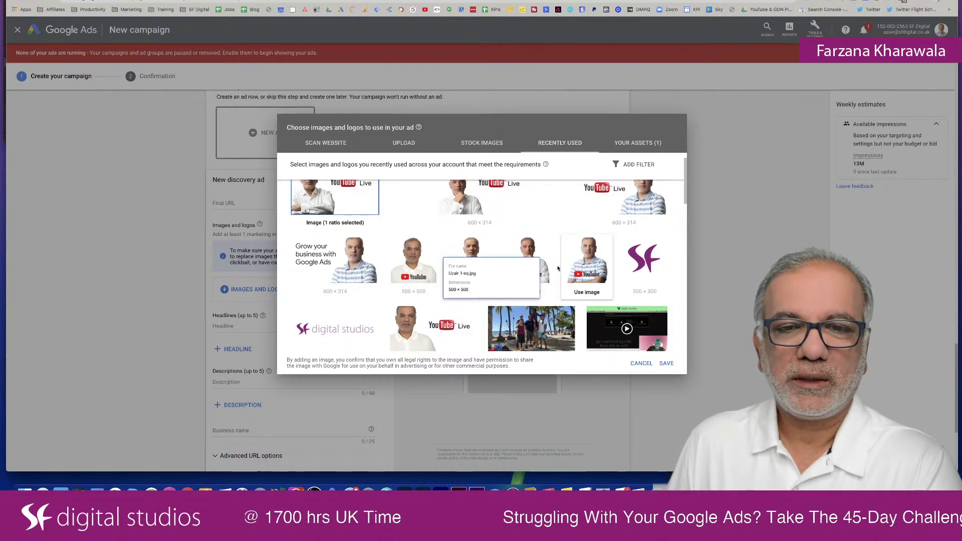
scroll(555, 269, "up", 2)
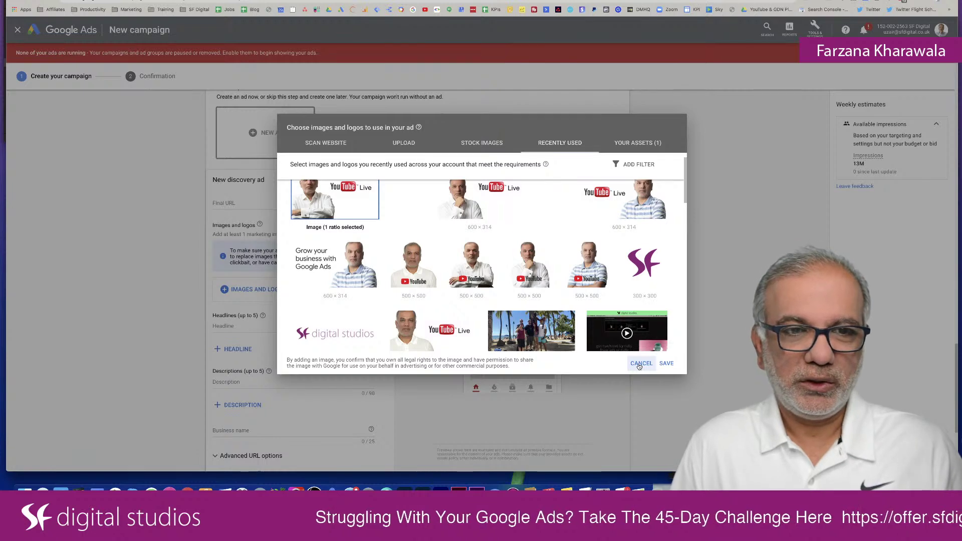
left_click(640, 364)
scroll(301, 376, "down", 4)
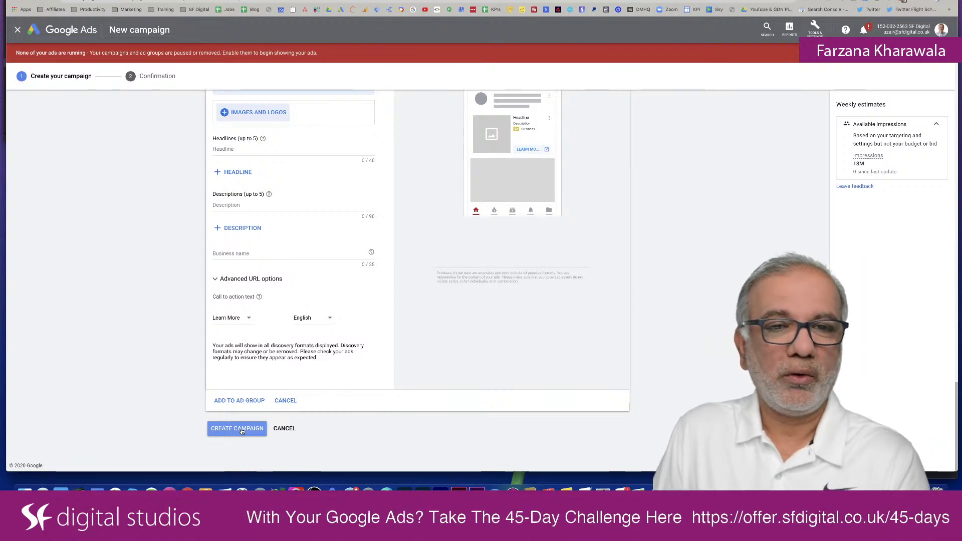
scroll(329, 309, "up", 4)
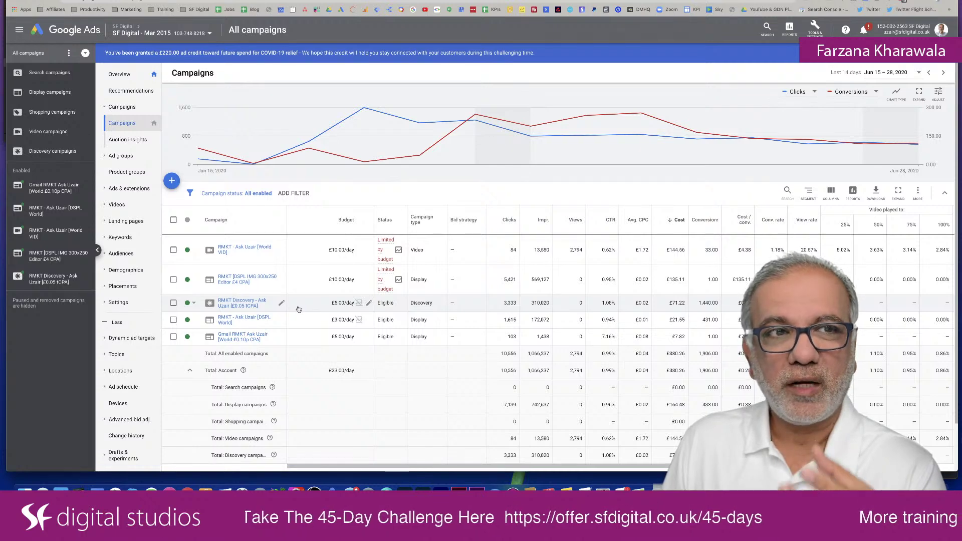
Select the RMKT Discovery campaign in the campaign list and set the reporting period to the last 30 days
left_click(369, 303)
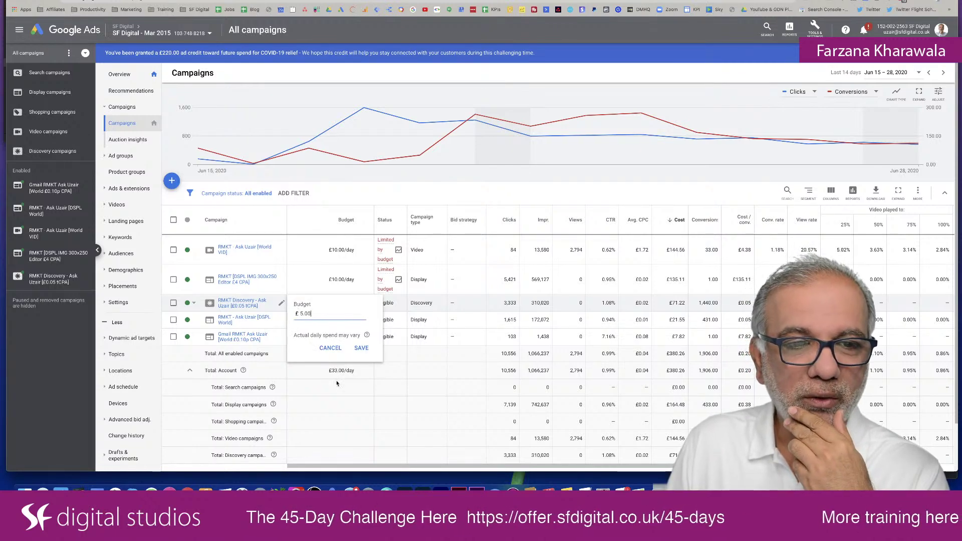
left_click(330, 348)
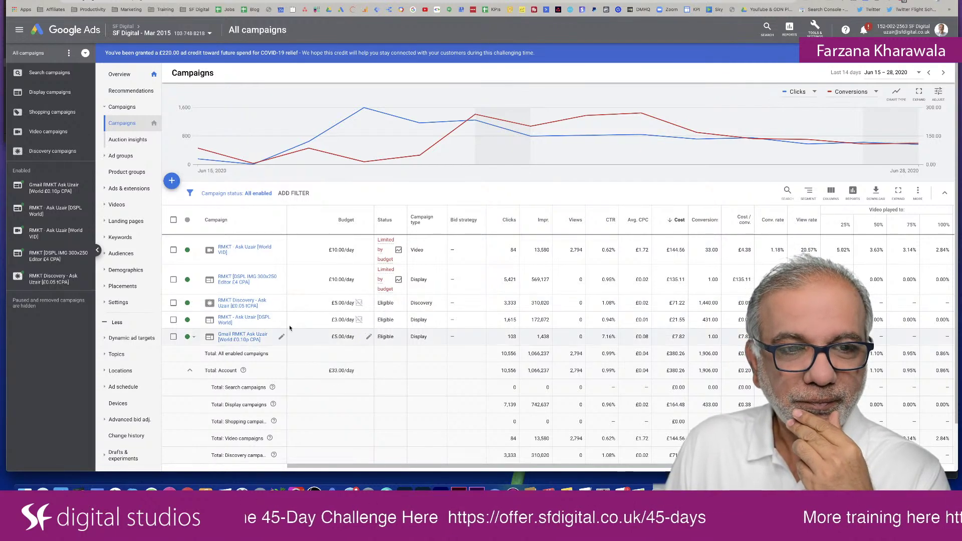
left_click(173, 304)
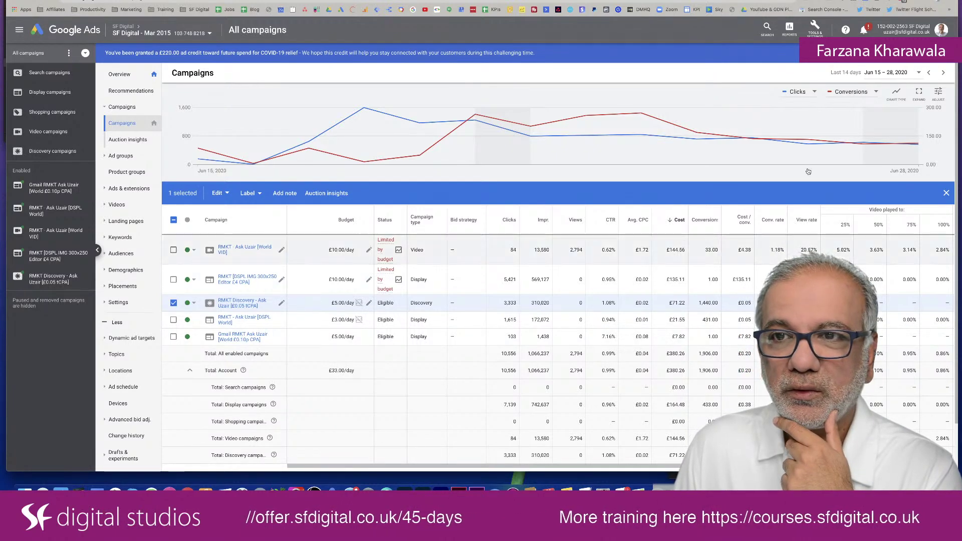
left_click(908, 74)
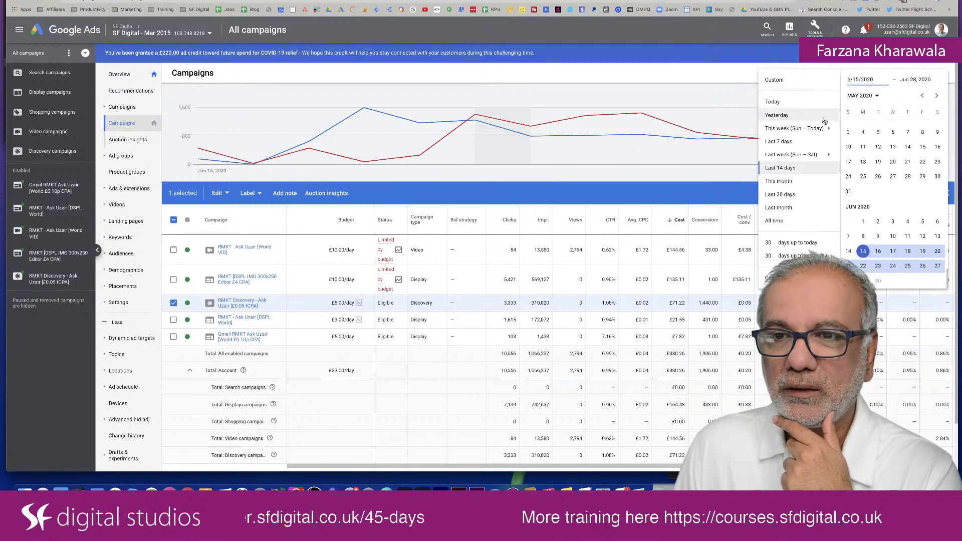
left_click(780, 195)
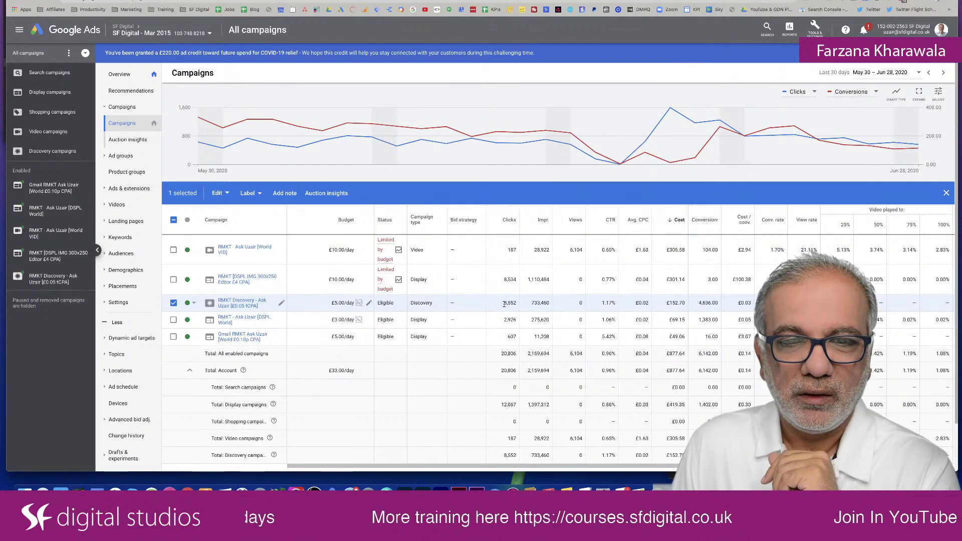
Examine the RMKT Discovery campaign's clicks, impressions, CTR, average CPC, cost and conversions
left_click_drag(504, 303, 517, 305)
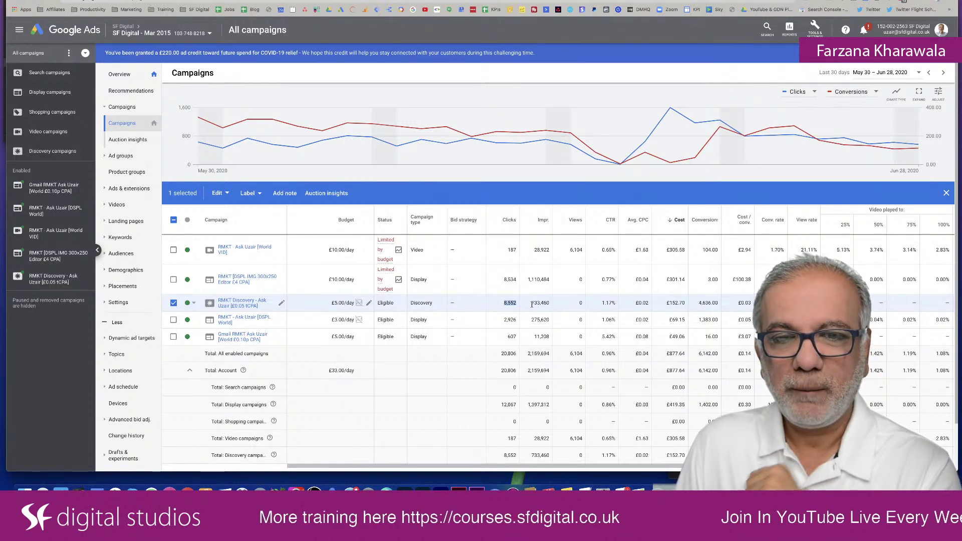
left_click_drag(532, 303, 546, 303)
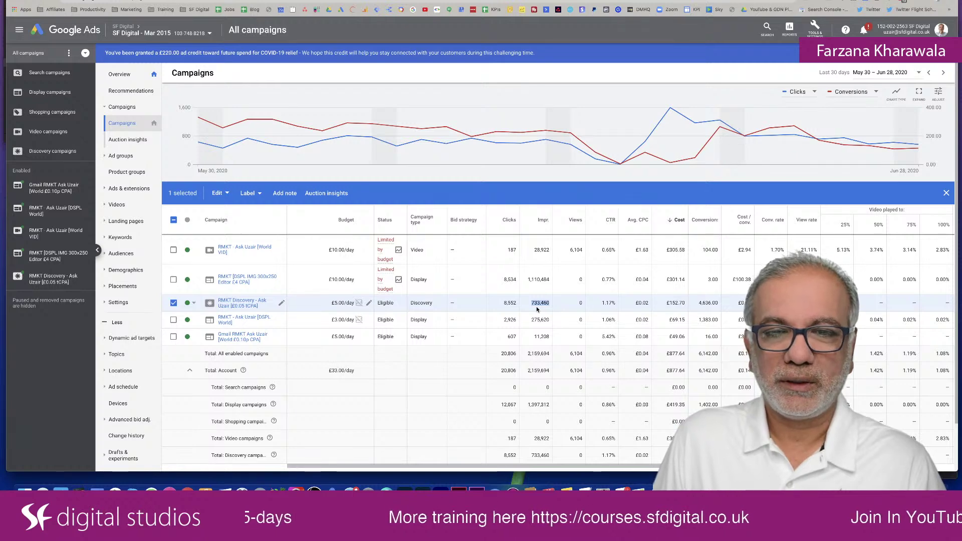
left_click_drag(604, 305, 613, 308)
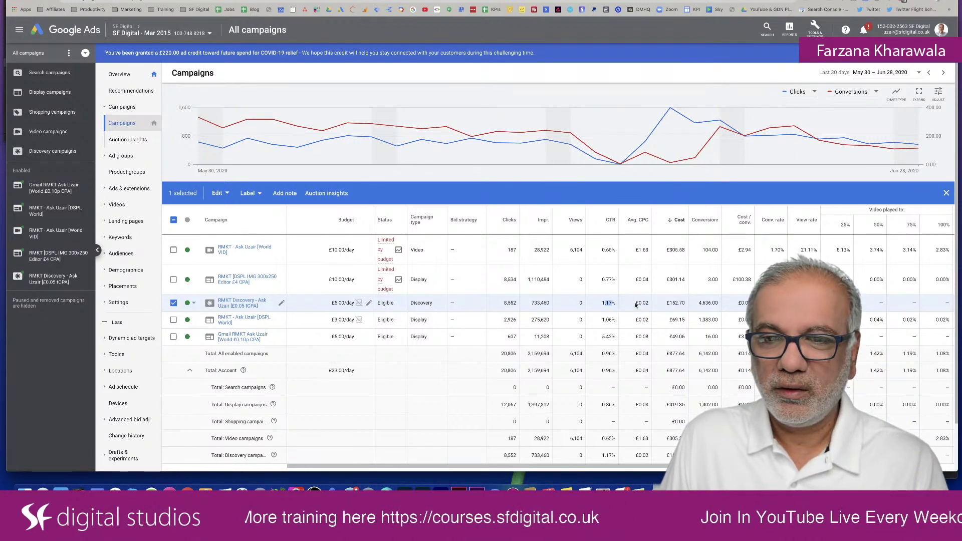
left_click_drag(635, 302, 649, 308)
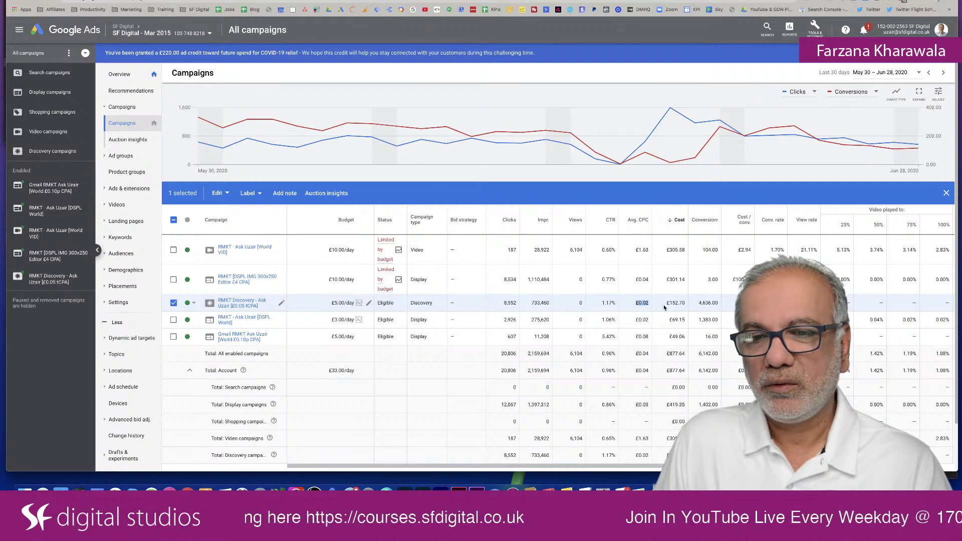
left_click_drag(668, 303, 686, 304)
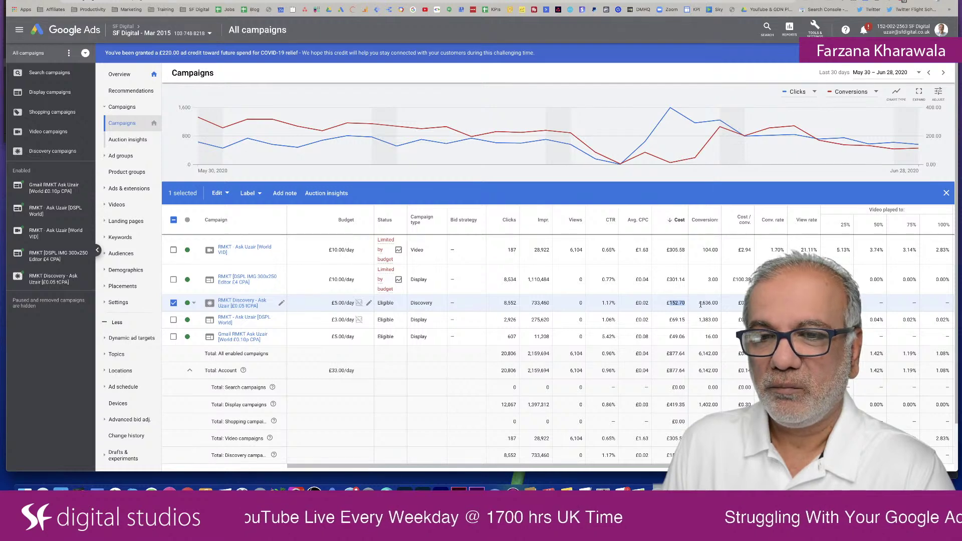
left_click_drag(698, 304, 716, 305)
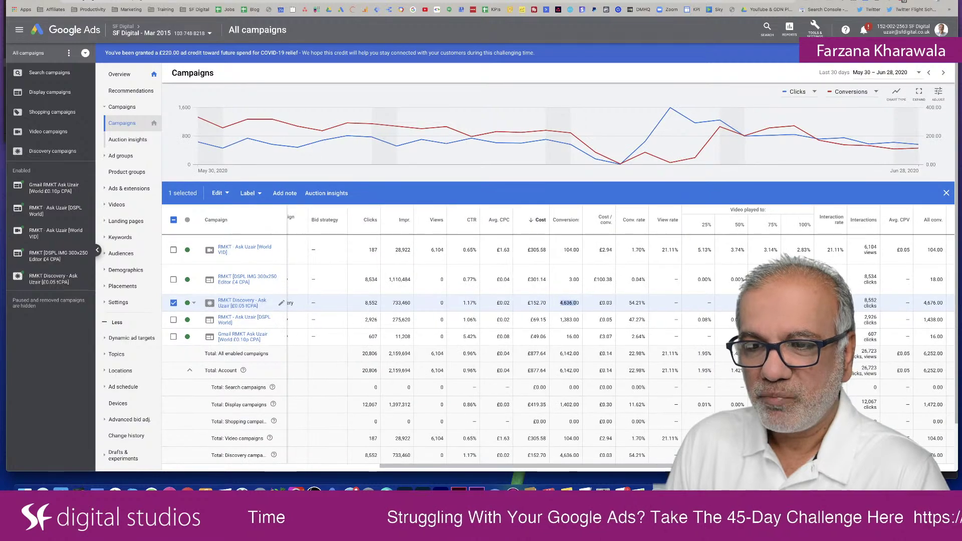
Examine the RMKT Discovery campaign's pages per session, average session duration and bounce rate
scroll(551, 325, "right", 5)
scroll(552, 326, "right", 1)
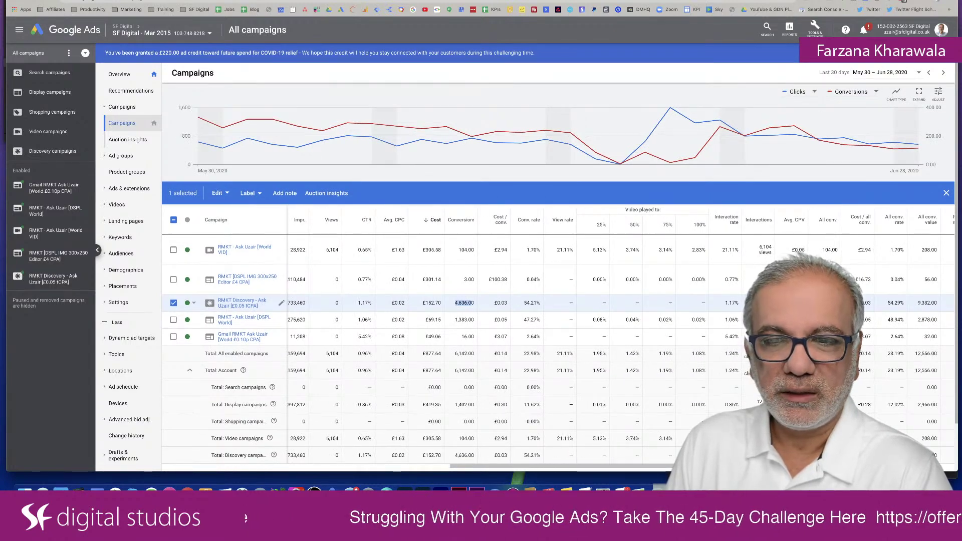
scroll(551, 326, "right", 2)
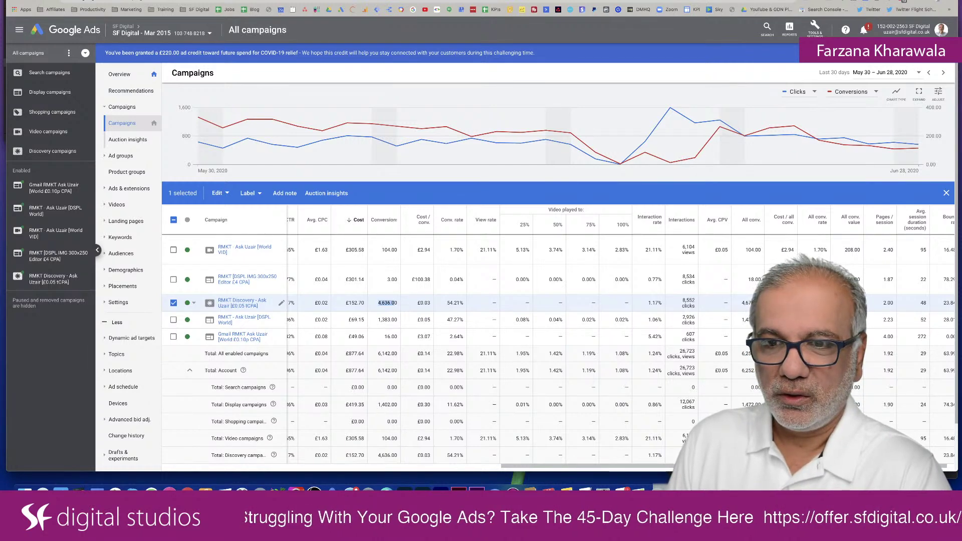
scroll(558, 331, "right", 1)
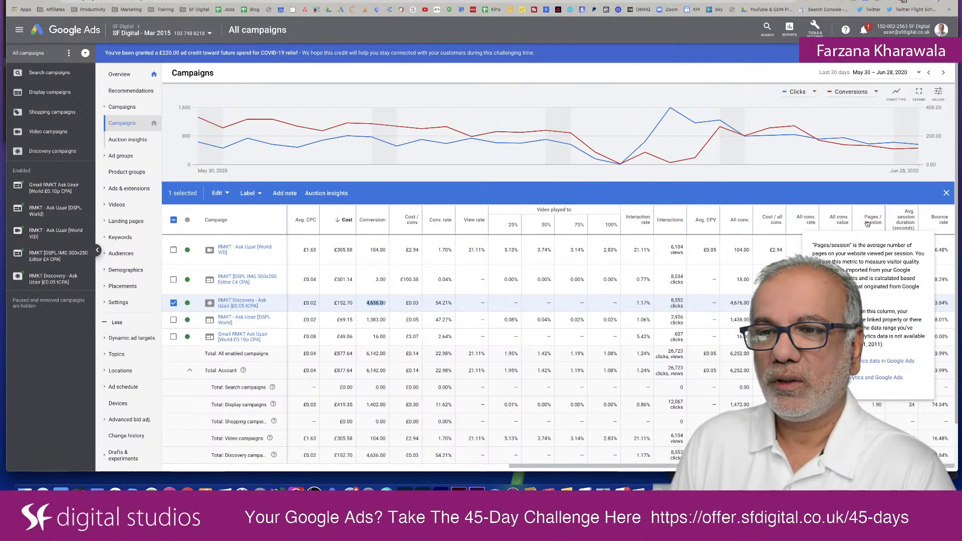
mouse_move(872, 225)
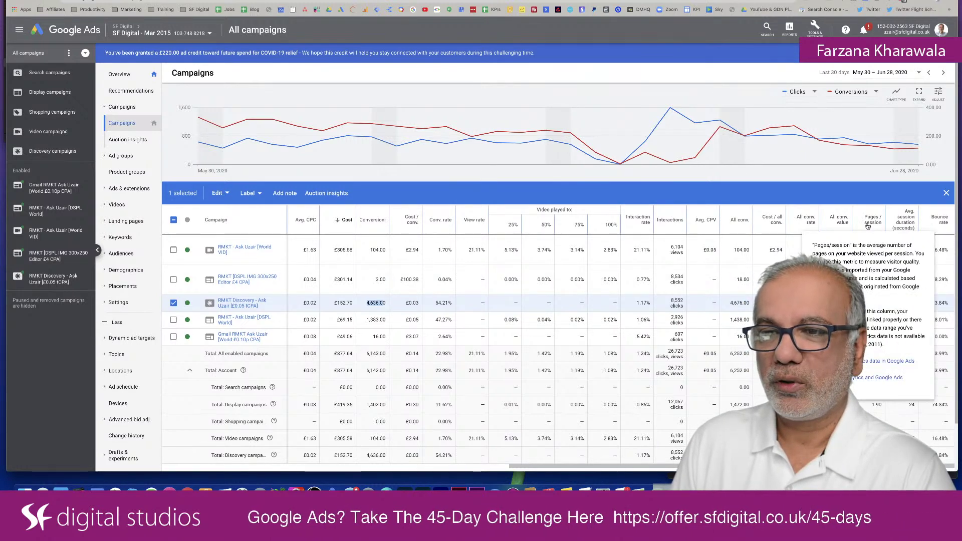
mouse_move(903, 223)
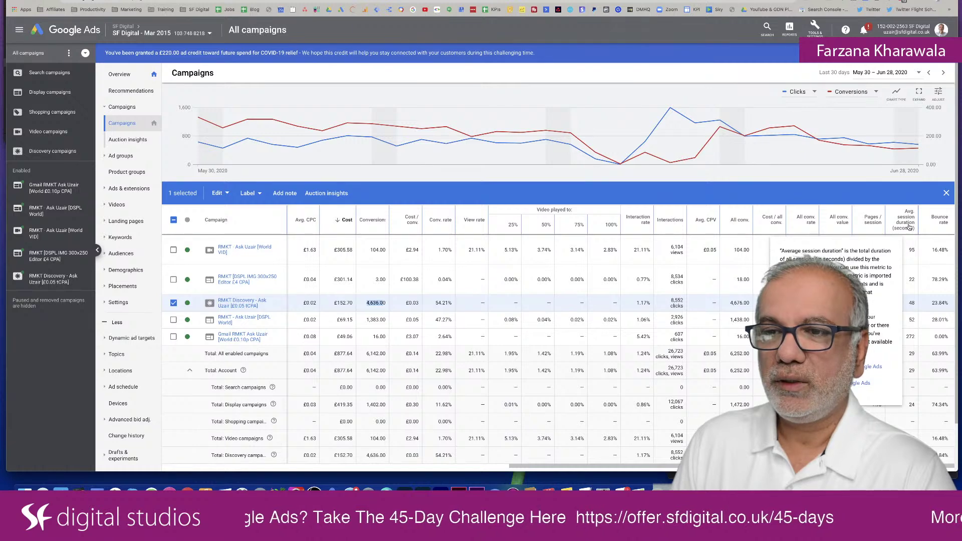
mouse_move(933, 228)
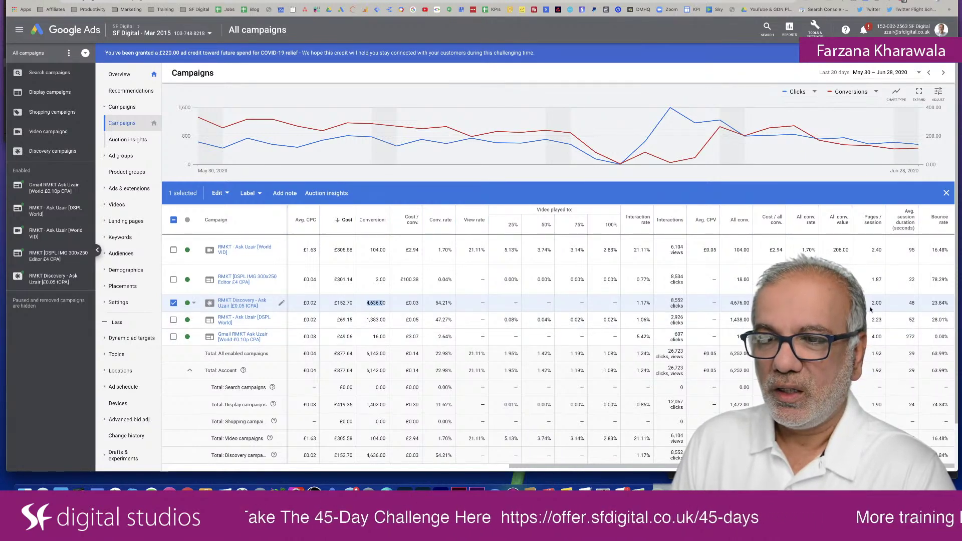
left_click(873, 307)
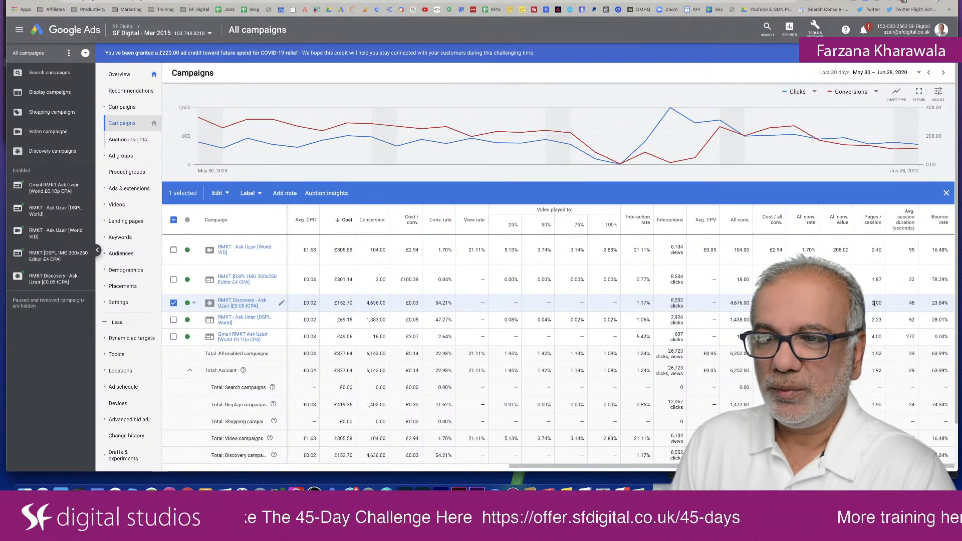
double_click(913, 307)
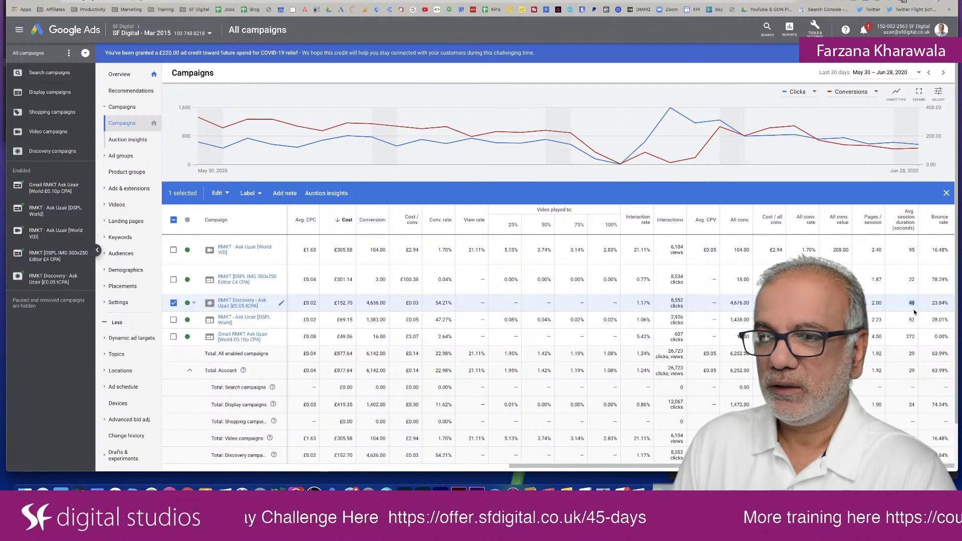
left_click_drag(931, 303, 949, 306)
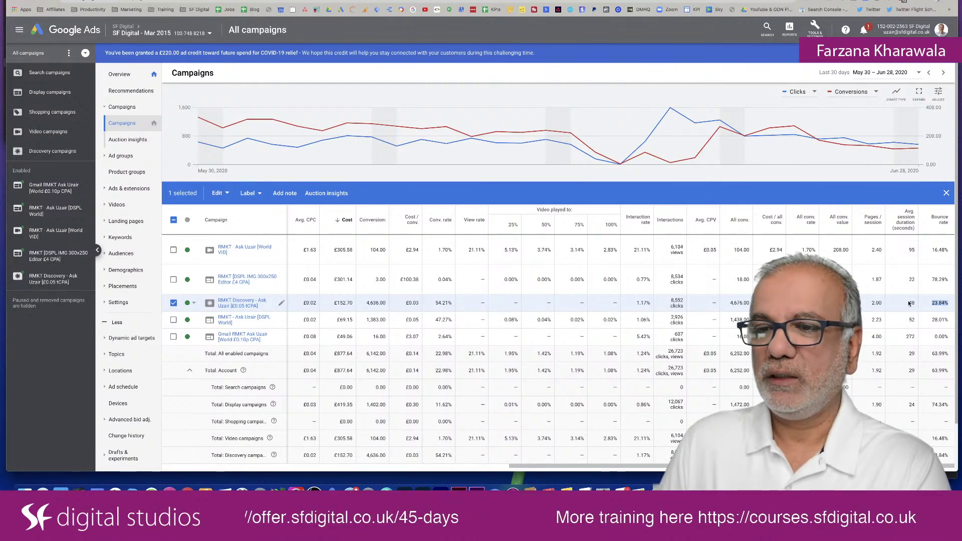
left_click_drag(909, 302, 919, 305)
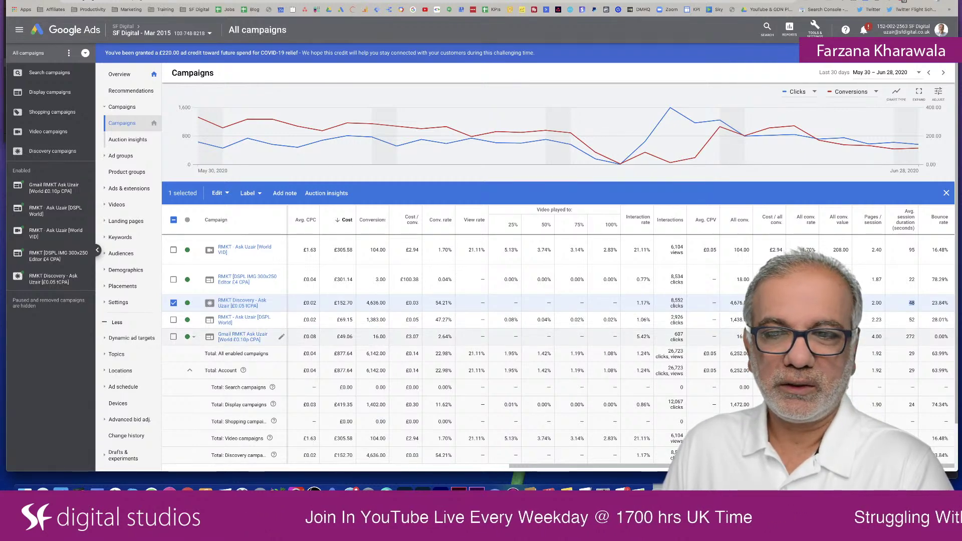
Select the Gmail RMKT campaign as well and compare its pages per session and average session duration with the RMKT Discovery campaign's
left_click(173, 337)
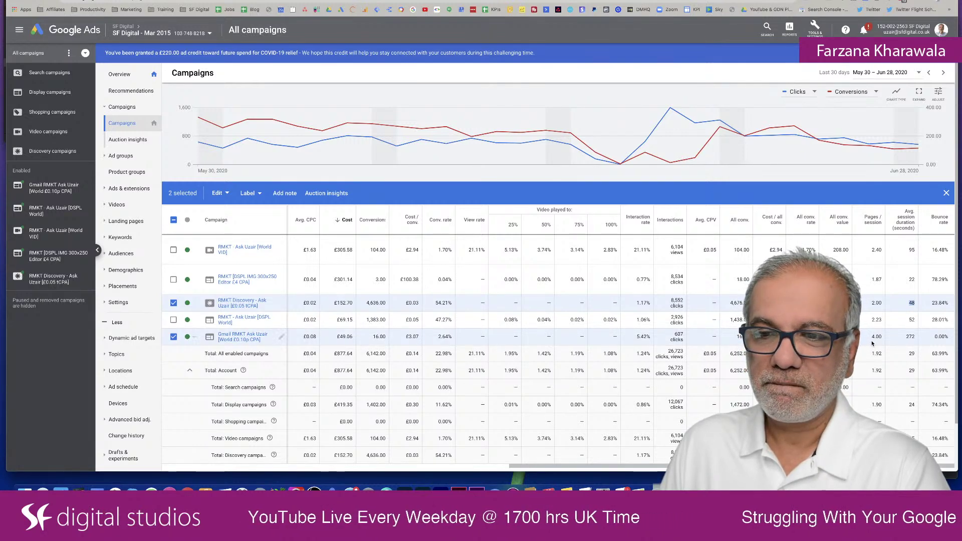
left_click_drag(873, 344, 880, 339)
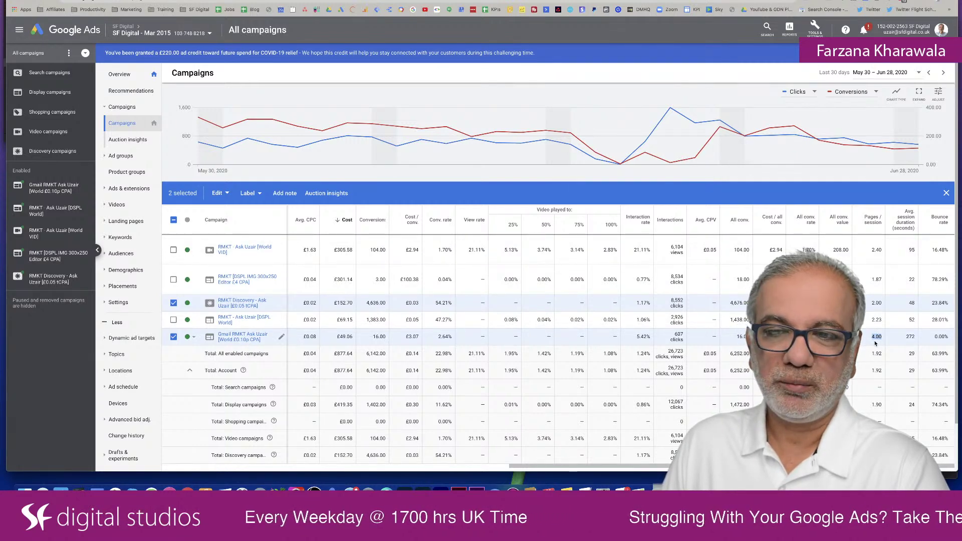
left_click(906, 339)
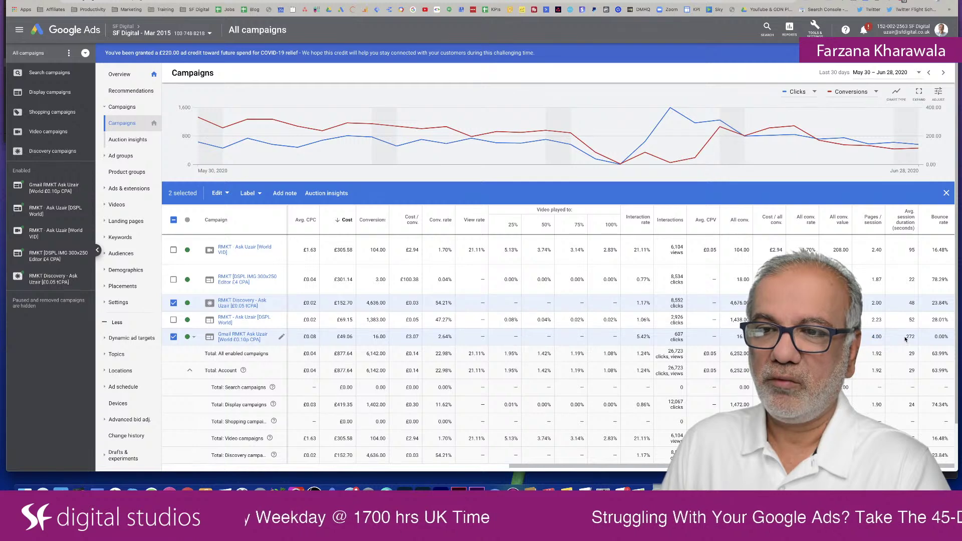
double_click(906, 339)
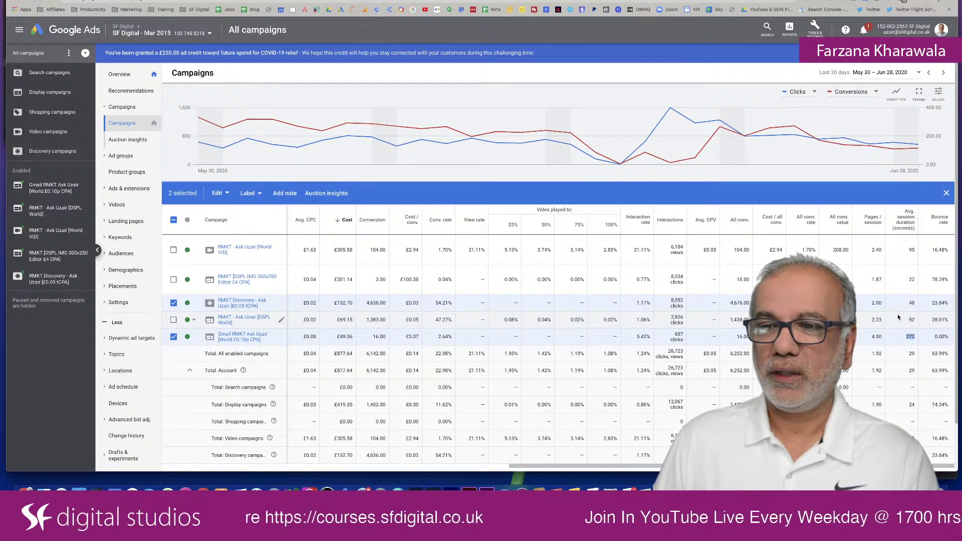
left_click_drag(907, 306, 915, 306)
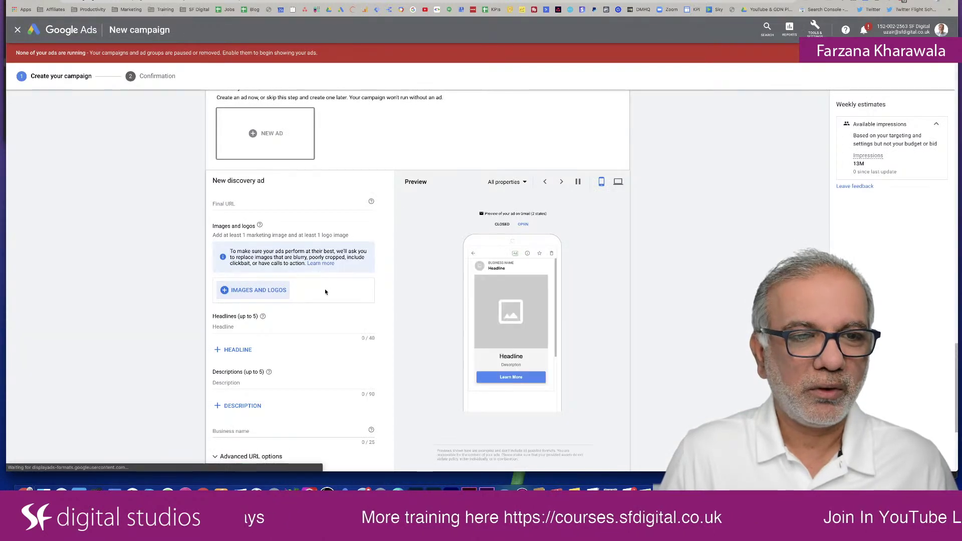
Review the new Discovery ad's fields, from final URL, images and headlines to descriptions, business name and call to action text
scroll(324, 292, "down", 5)
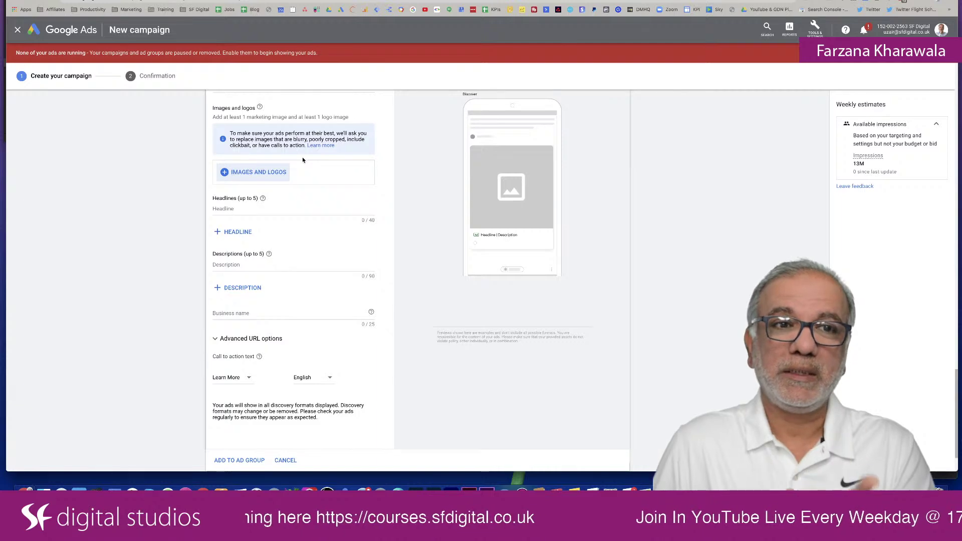
scroll(302, 157, "up", 1)
scroll(302, 157, "up", 3)
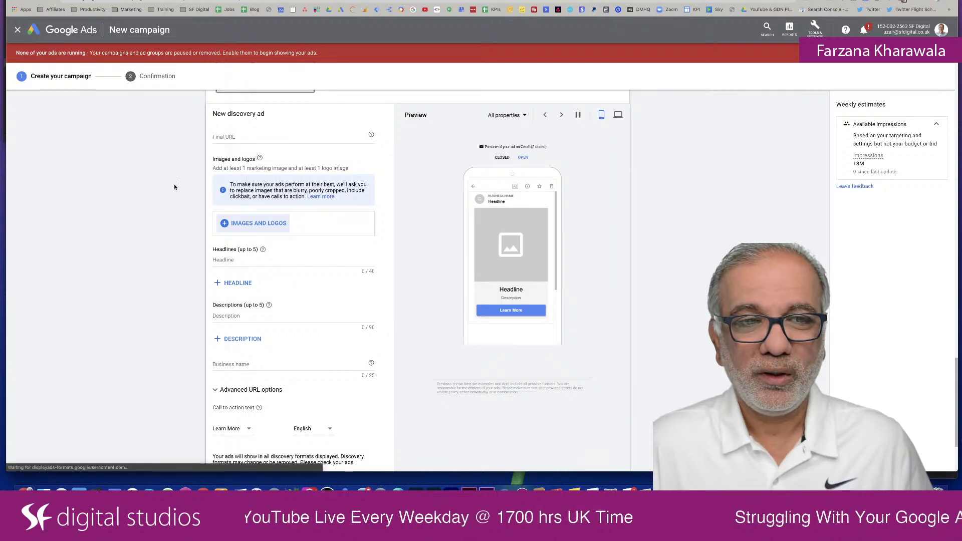
scroll(241, 299, "down", 2)
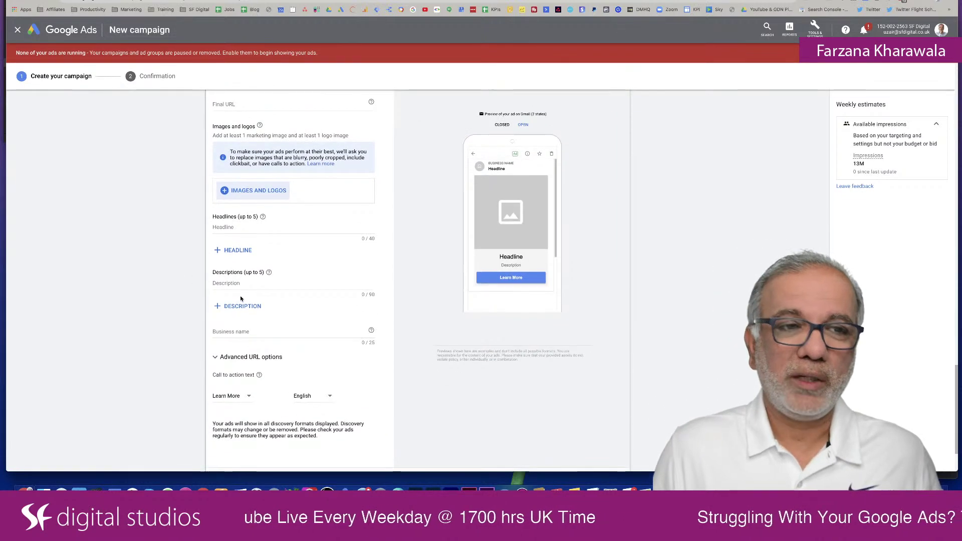